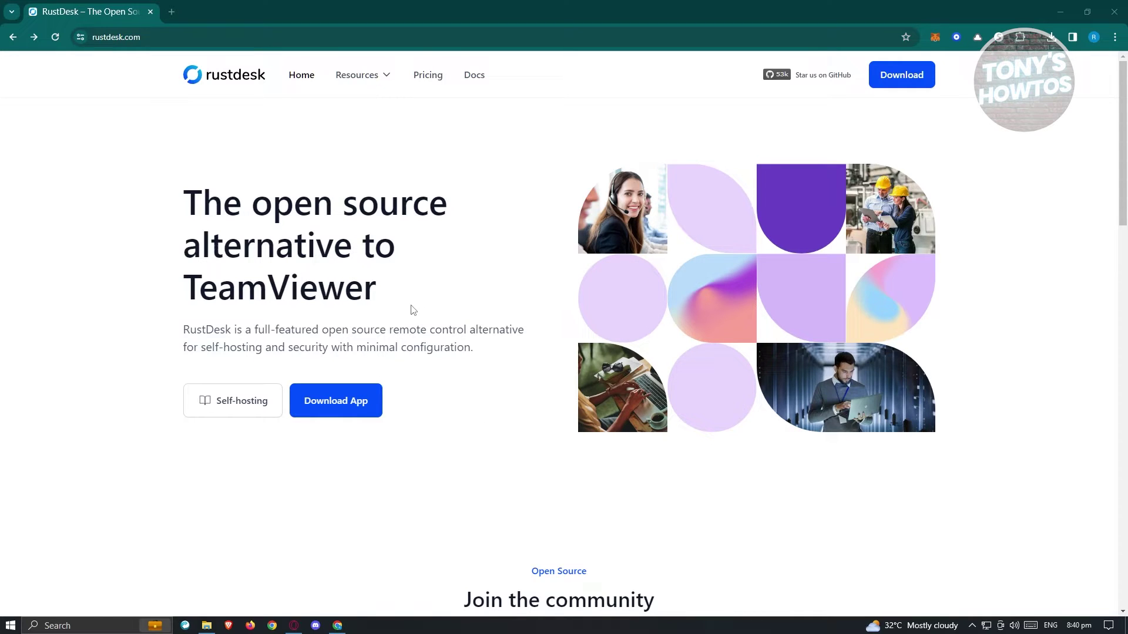
Scroll to the 'Who are using self-hosting?' survey and highlight the heading, 37% and IT Support
scroll(464, 435, down, 5)
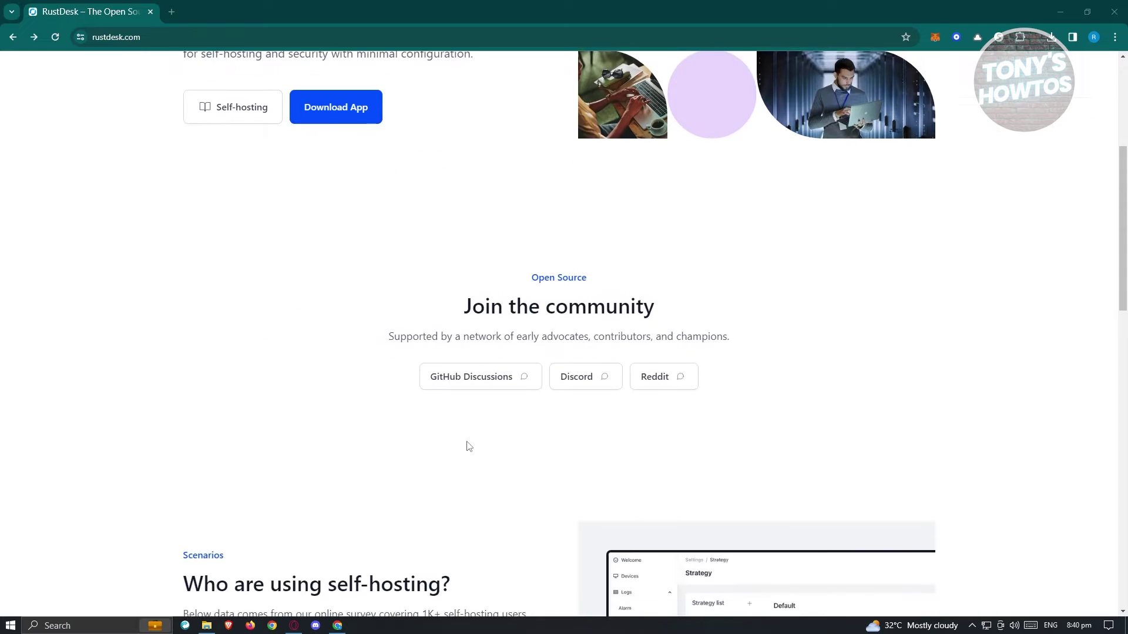
scroll(464, 446, down, 2)
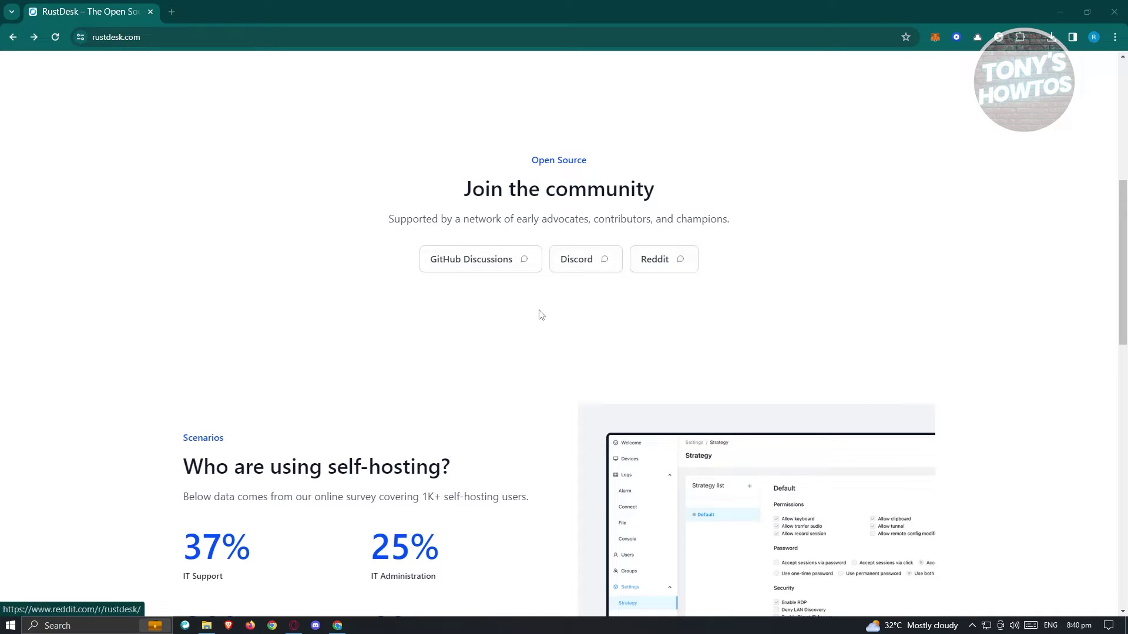
scroll(541, 315, down, 5)
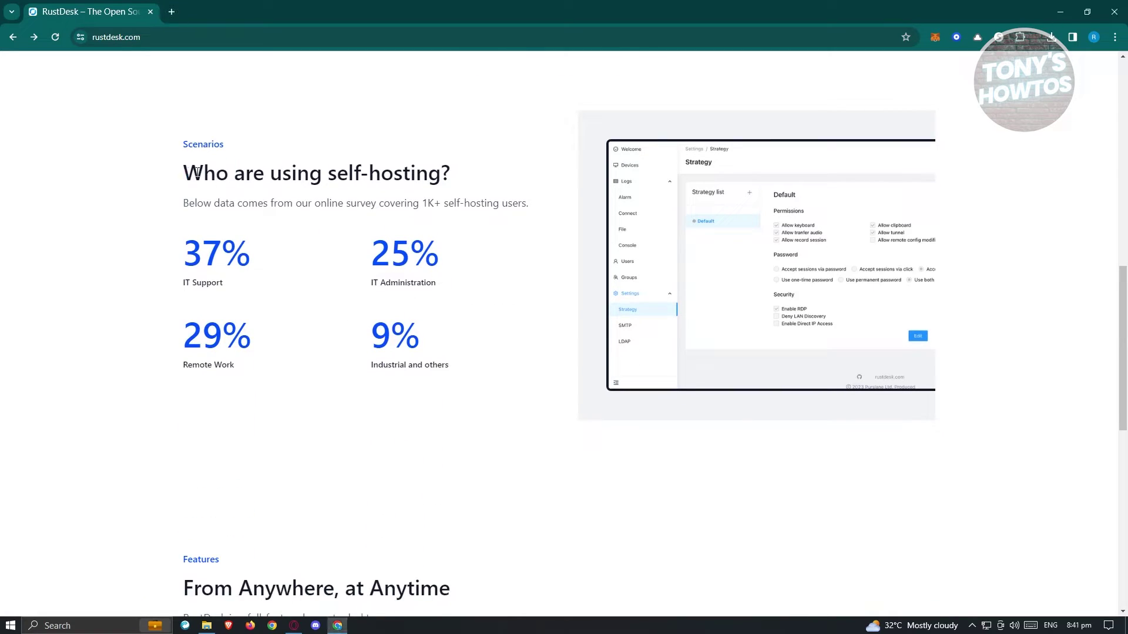
drag(186, 172, 473, 174)
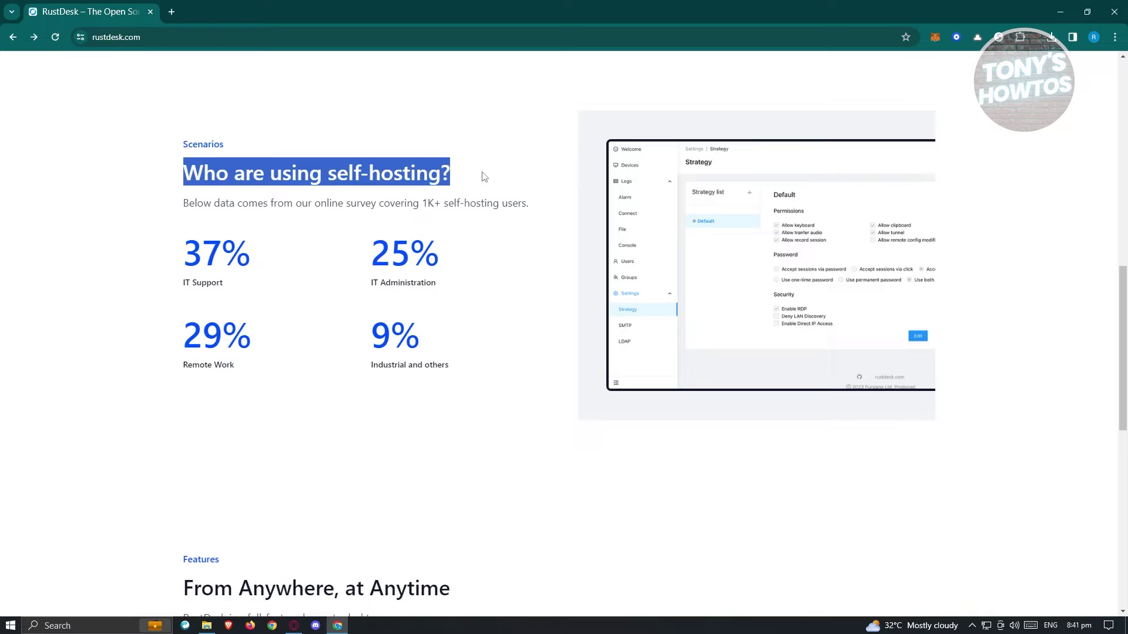
drag(182, 263, 279, 254)
drag(186, 290, 244, 289)
Highlight the 25% and 9% survey figures
drag(390, 259, 527, 259)
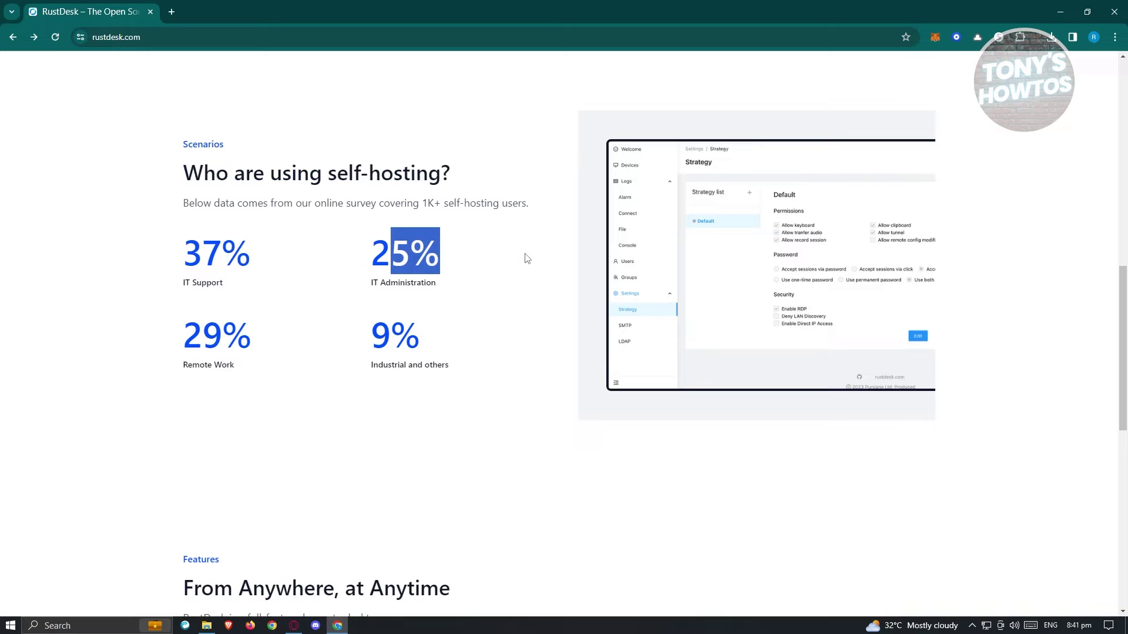
click(458, 284)
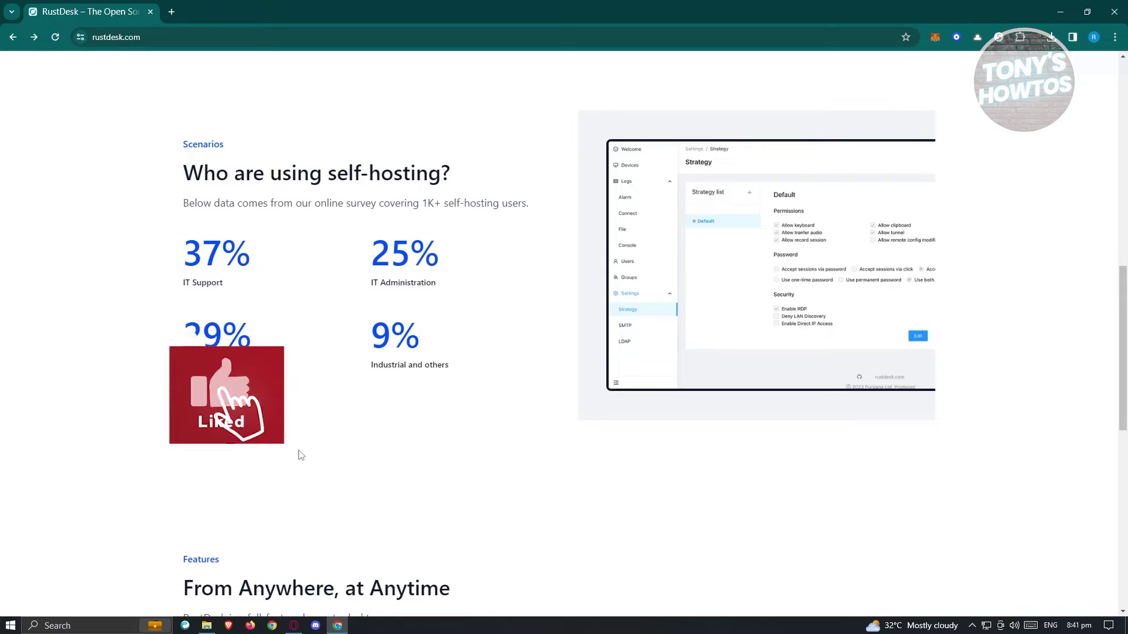
double_click(446, 348)
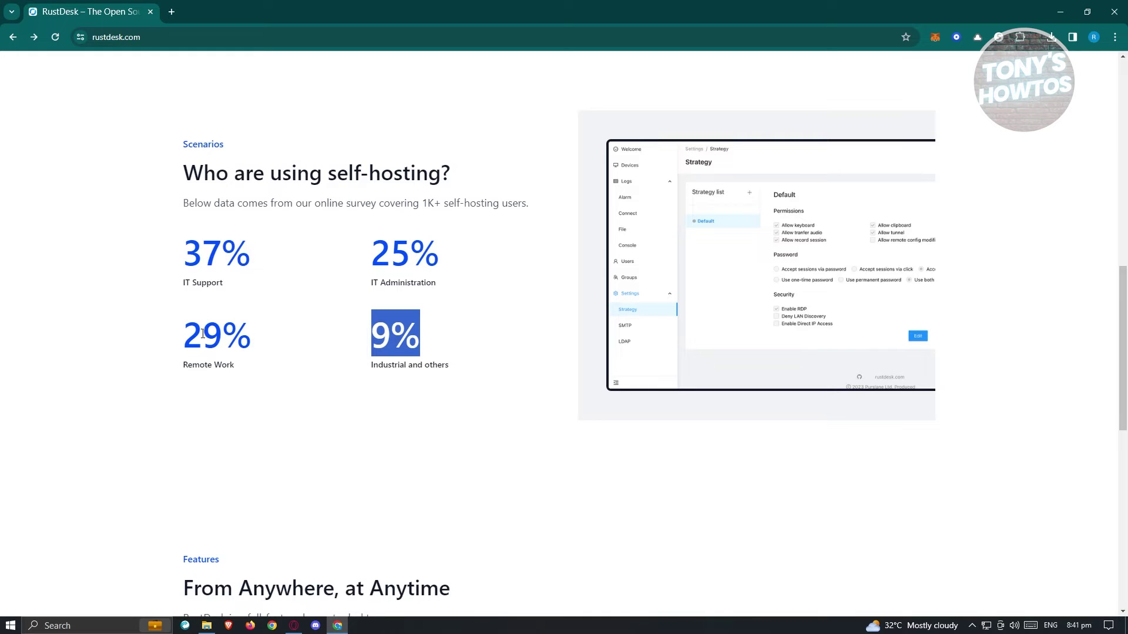
scroll(304, 317, down, 7)
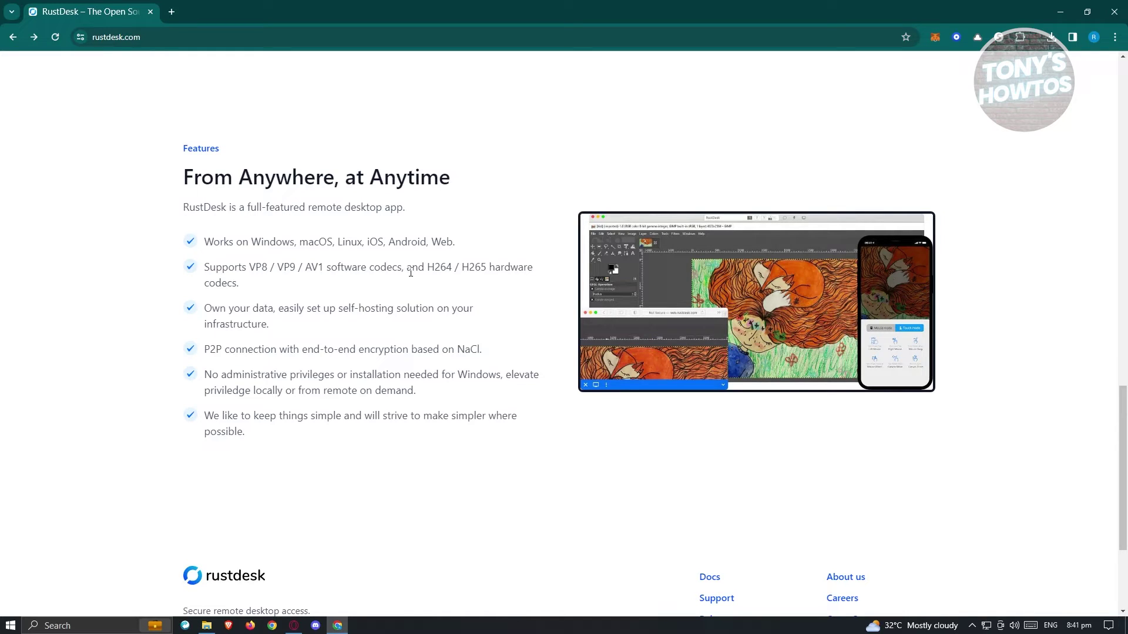
Scroll down to the footer links and bring up the context menu for the Docs link
scroll(234, 358, down, 2)
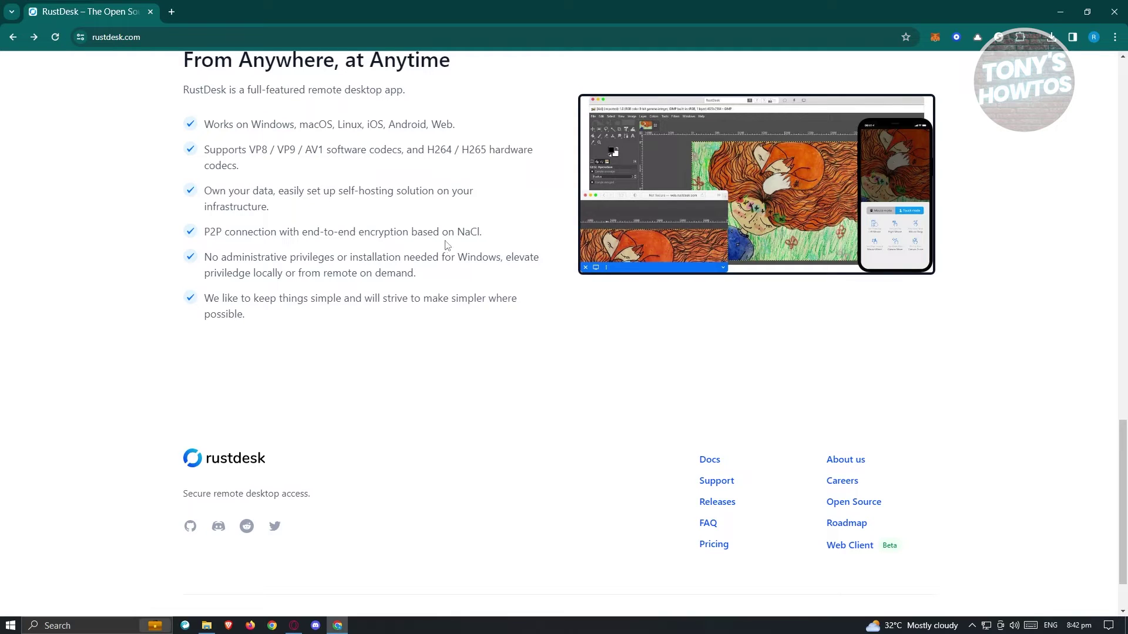
scroll(474, 403, down, 1)
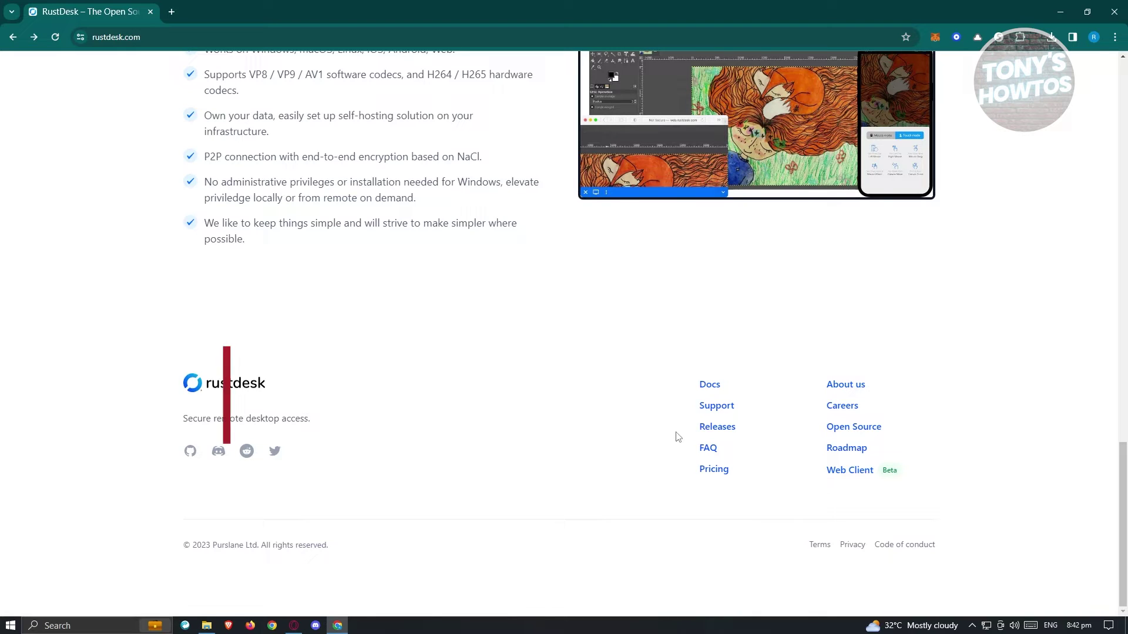
right_click(707, 386)
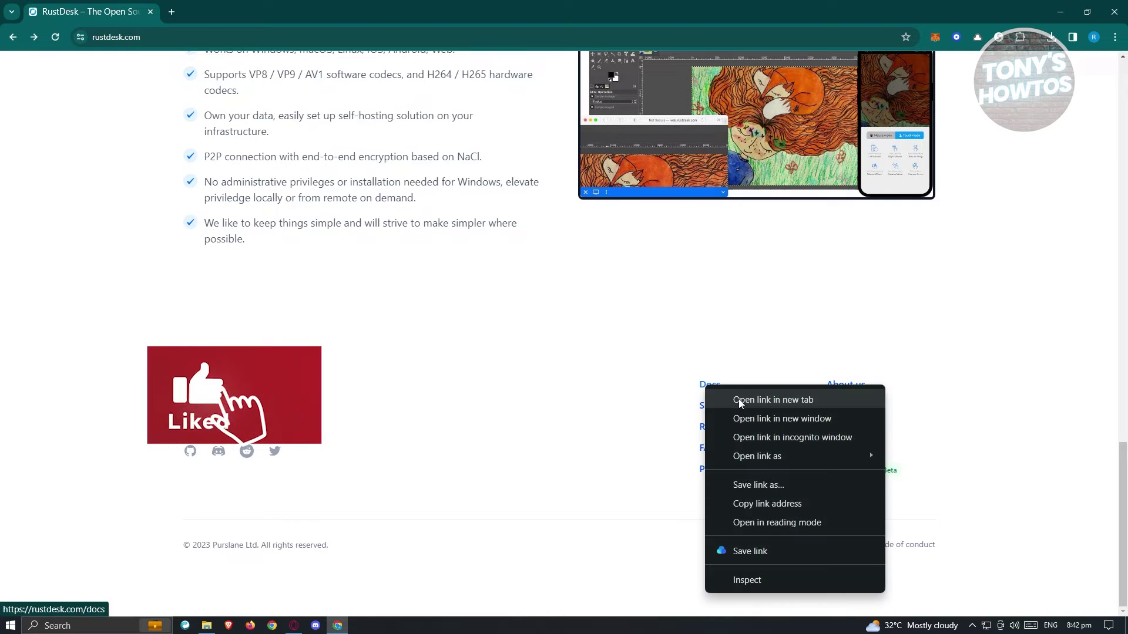
Open the Docs and Discord Support footer links in new tabs, glancing at the documentation
click(731, 399)
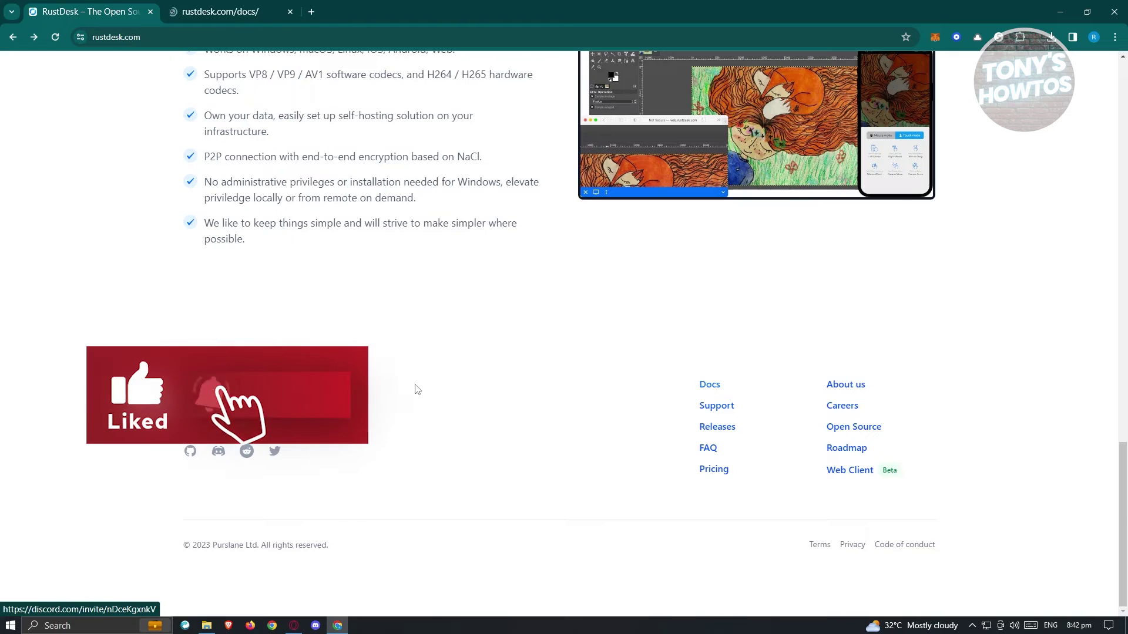
click(224, 7)
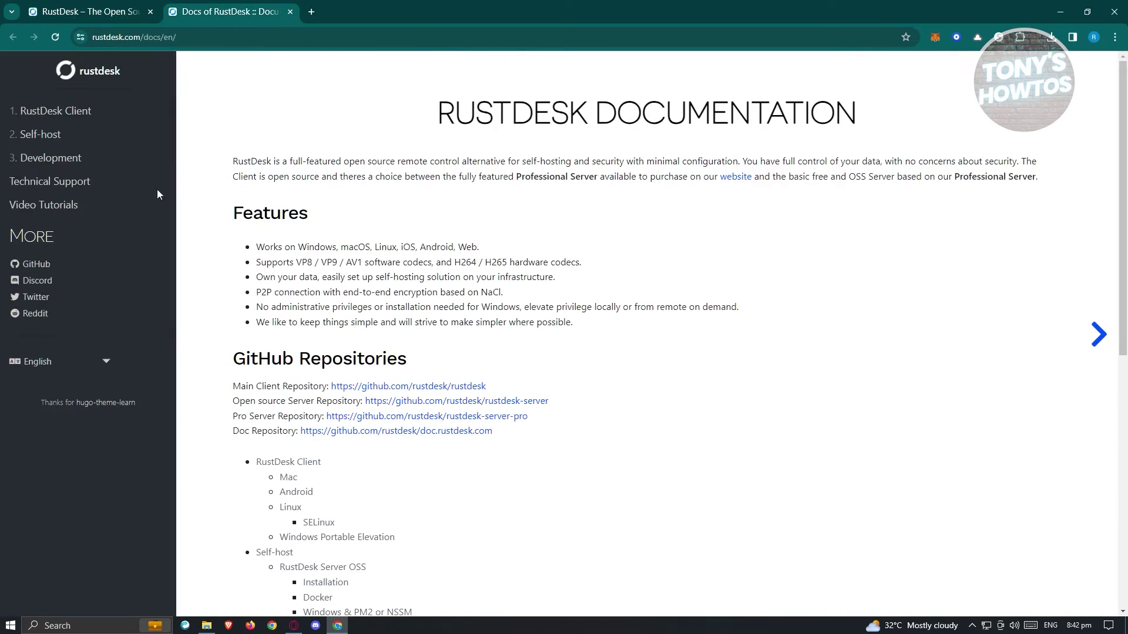
click(87, 4)
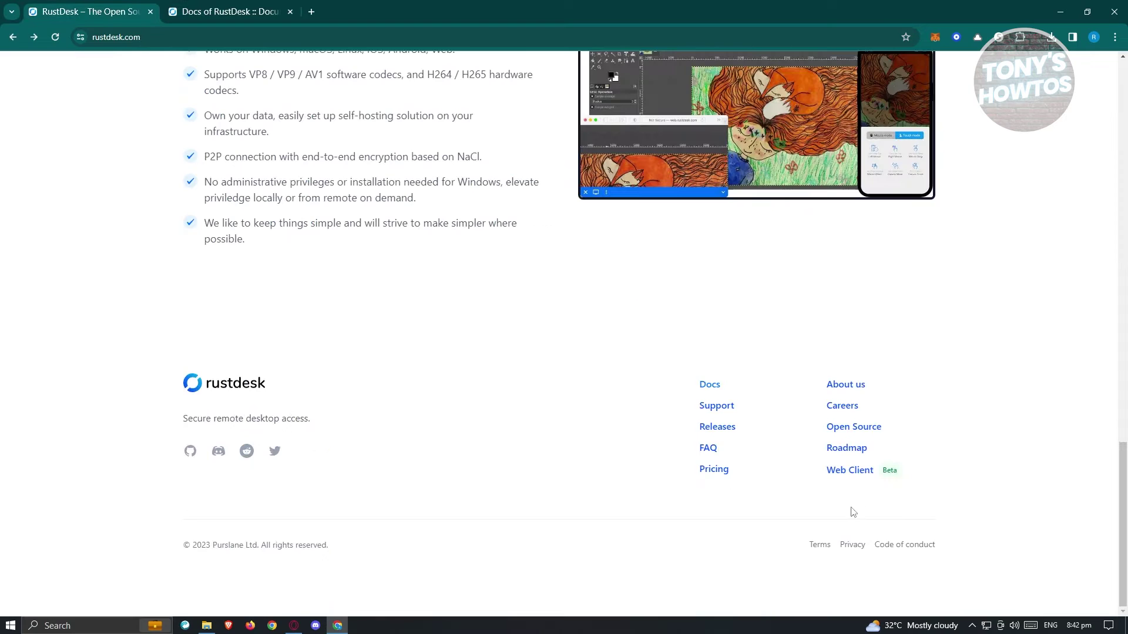
right_click(732, 416)
click(822, 216)
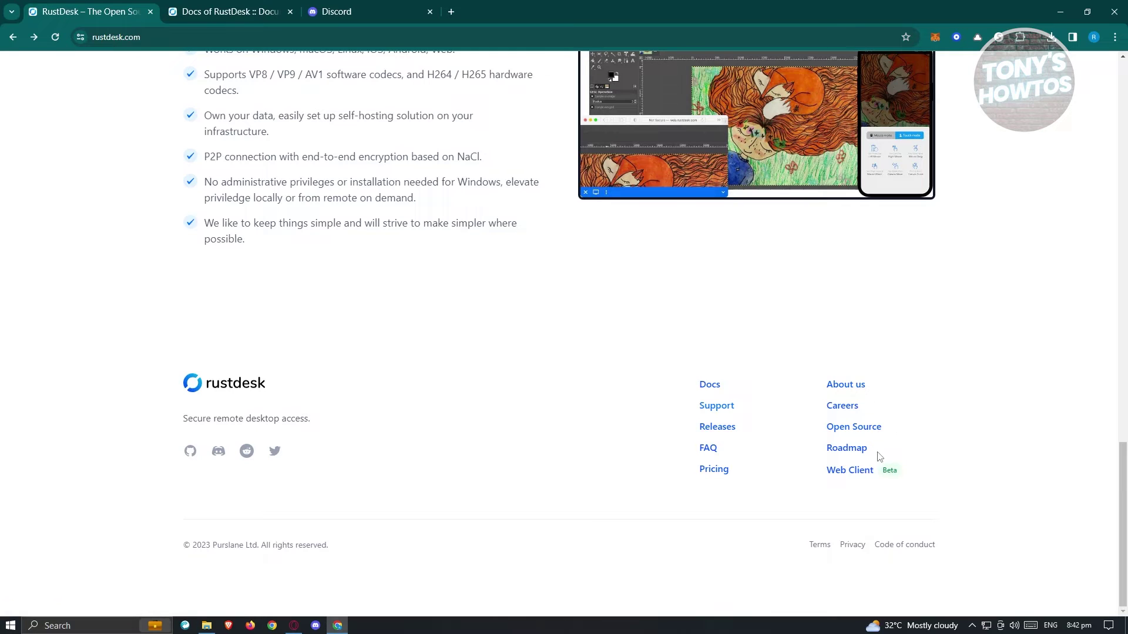
Open the Web Client footer link in a new tab and view the RustDesk (Beta) web client
right_click(846, 470)
click(899, 284)
click(479, 9)
click(106, 9)
click(517, 9)
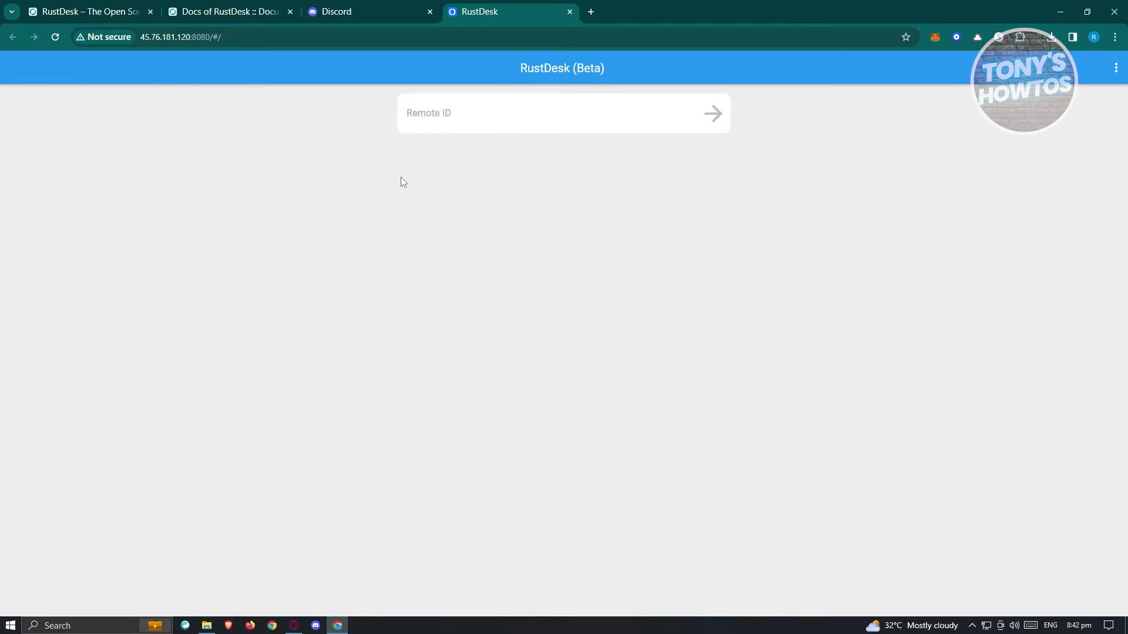
Try the Remote ID field, then close the web client, Discord and documentation tabs
click(450, 117)
click(474, 225)
click(570, 12)
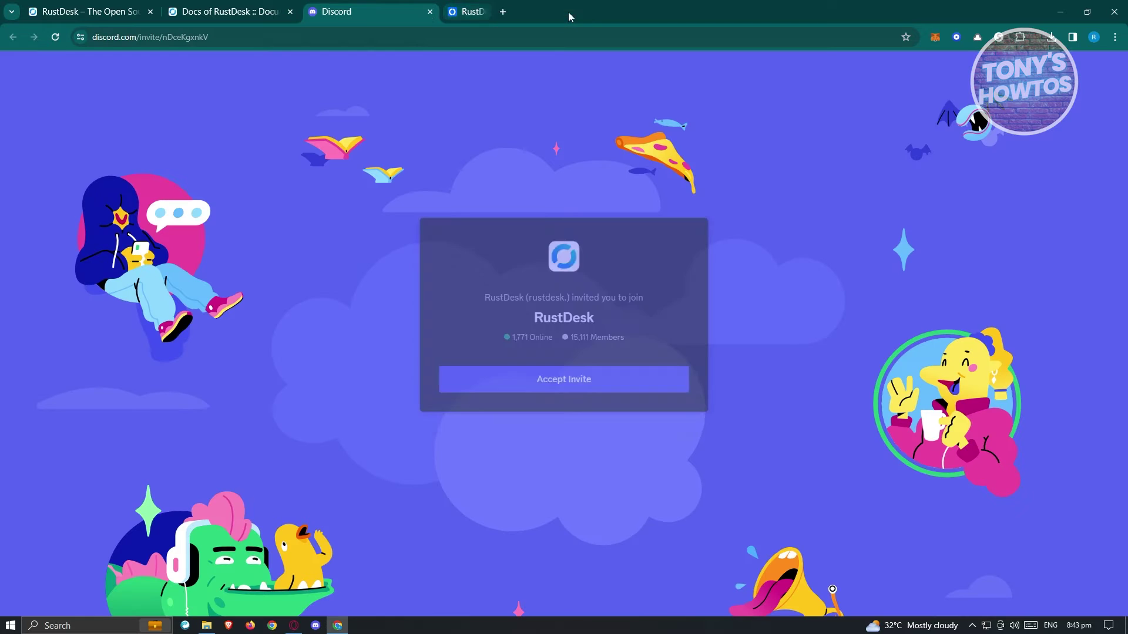
click(232, 12)
click(428, 13)
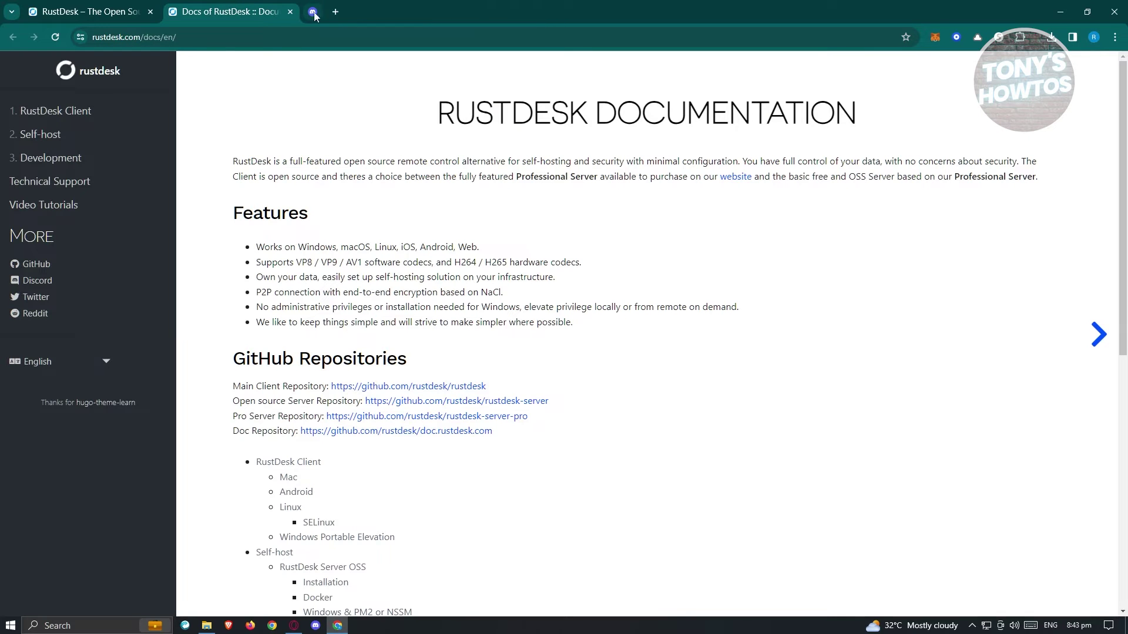
click(290, 11)
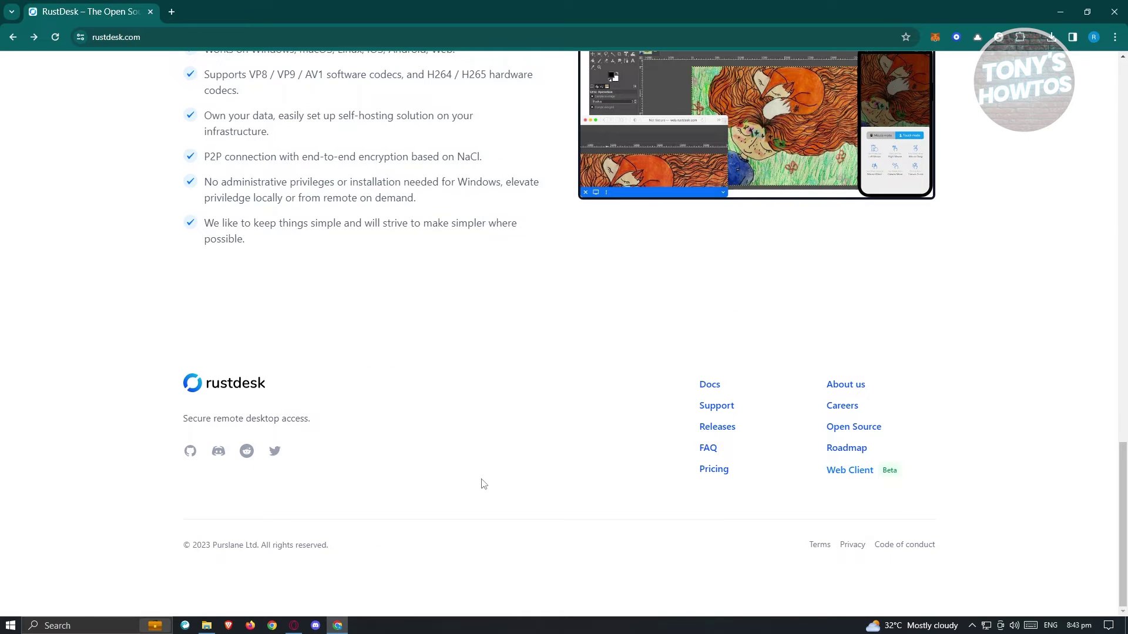
scroll(481, 483, up, 20)
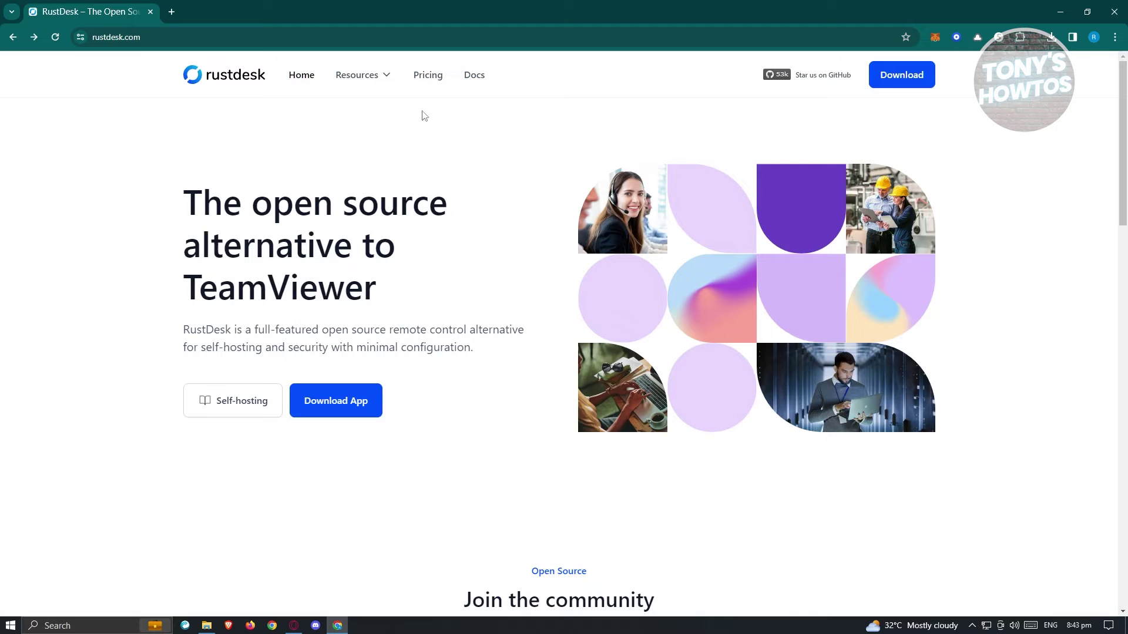
Open the Pricing page in a new tab showing Free, Personal ($9.90) and Business ($19.90) plans
right_click(429, 81)
click(442, 90)
click(223, 11)
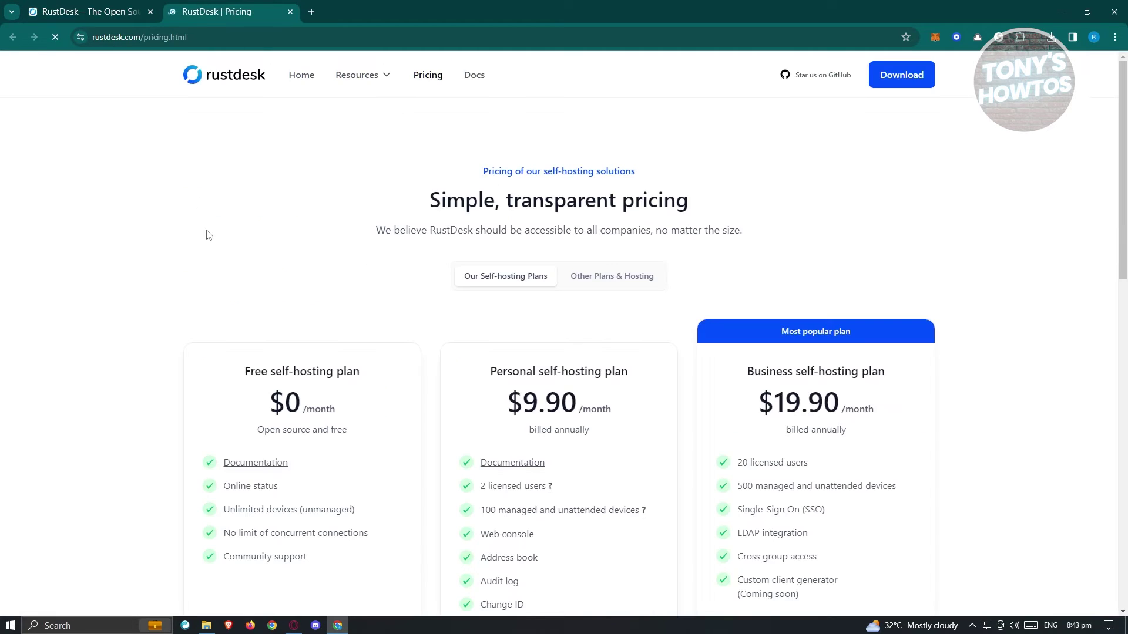
scroll(101, 244, down, 4)
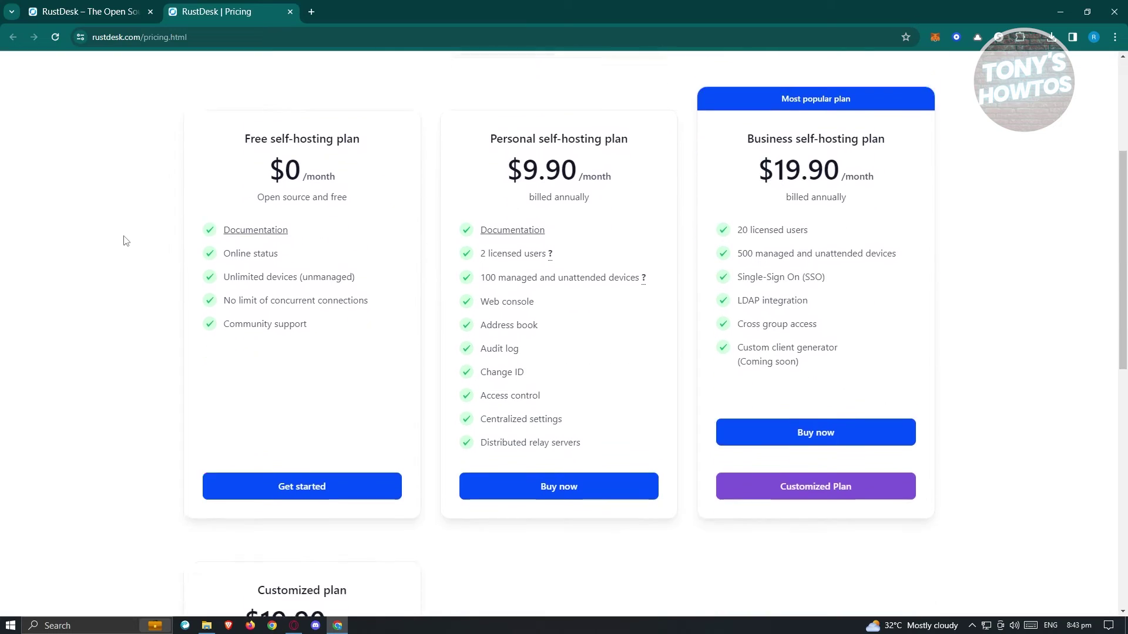
scroll(125, 240, down, 1)
scroll(126, 235, up, 2)
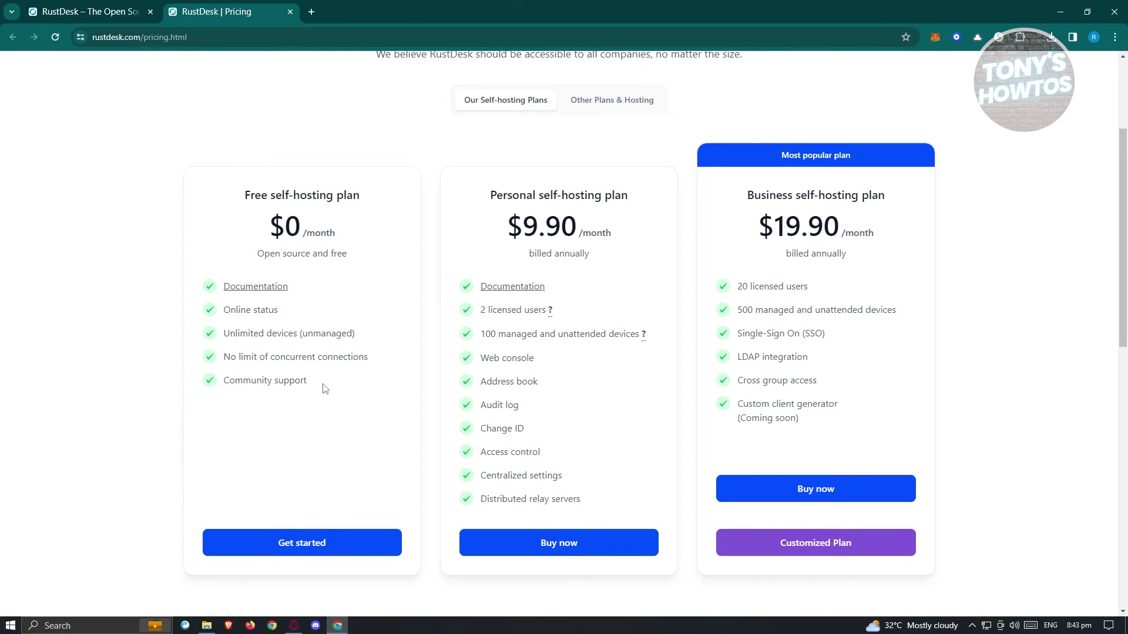
Highlight the Free plan's feature list
drag(328, 391, 218, 289)
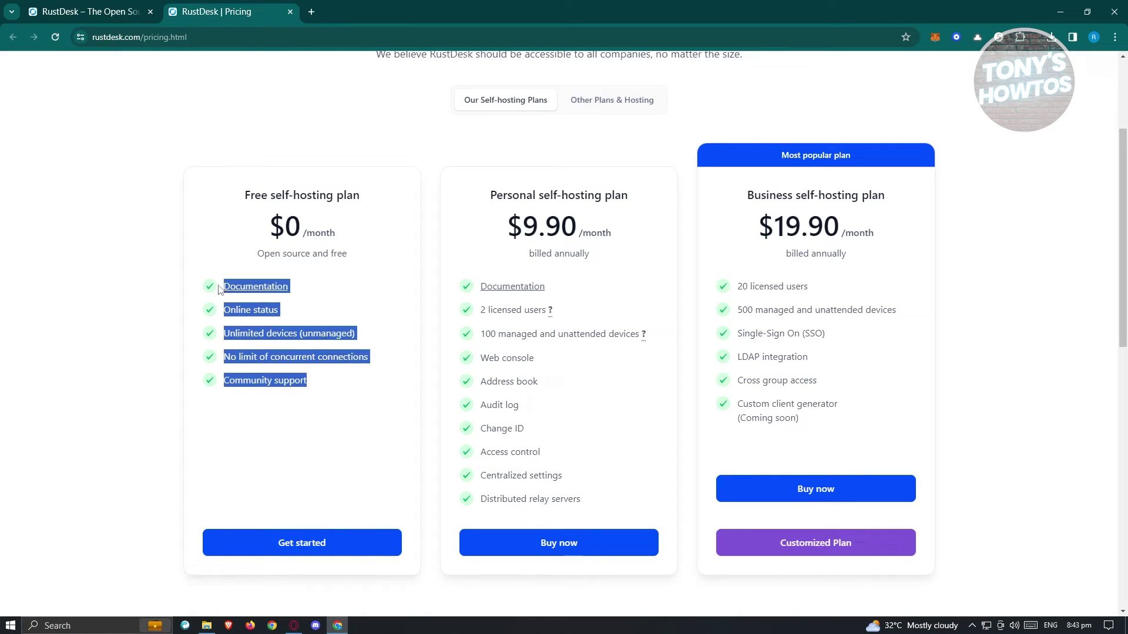
click(333, 390)
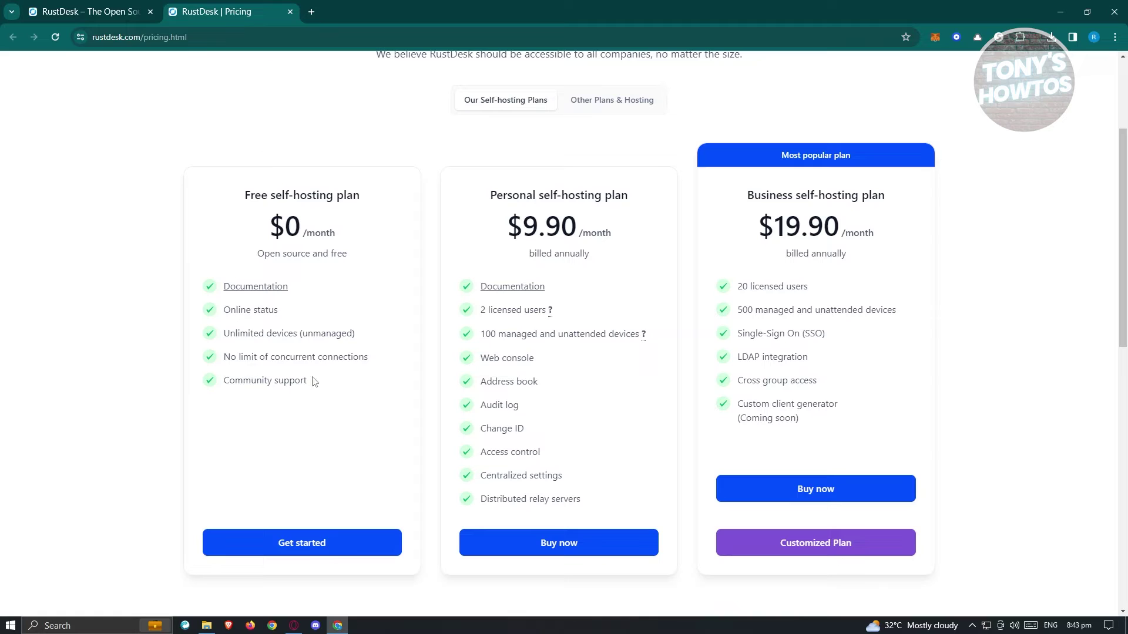
drag(315, 382, 224, 287)
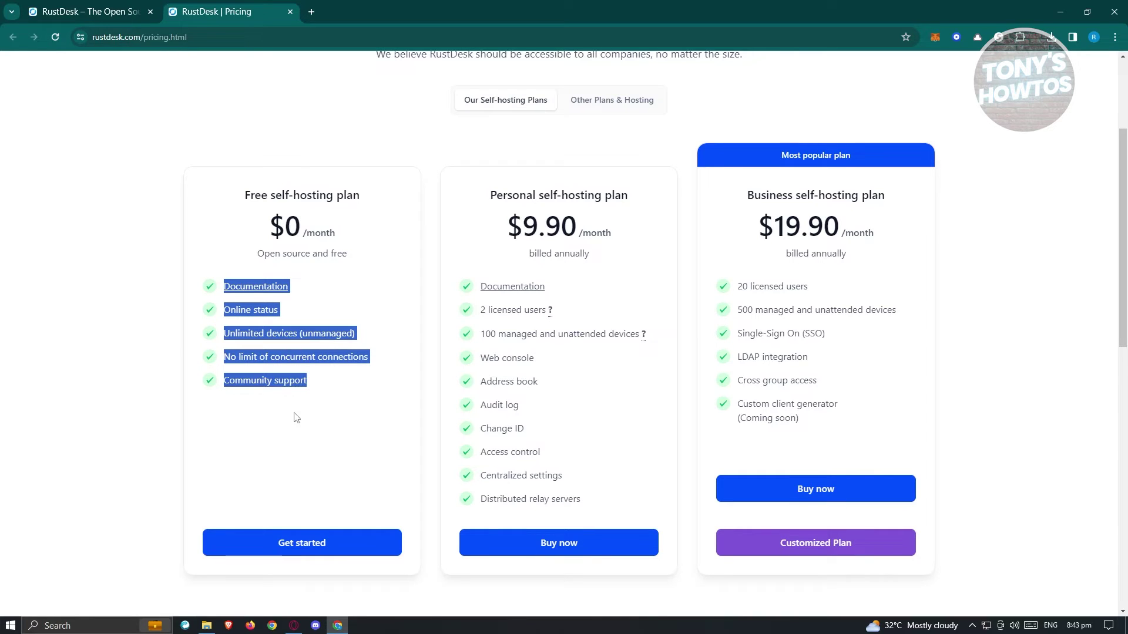
scroll(297, 414, down, 1)
click(95, 379)
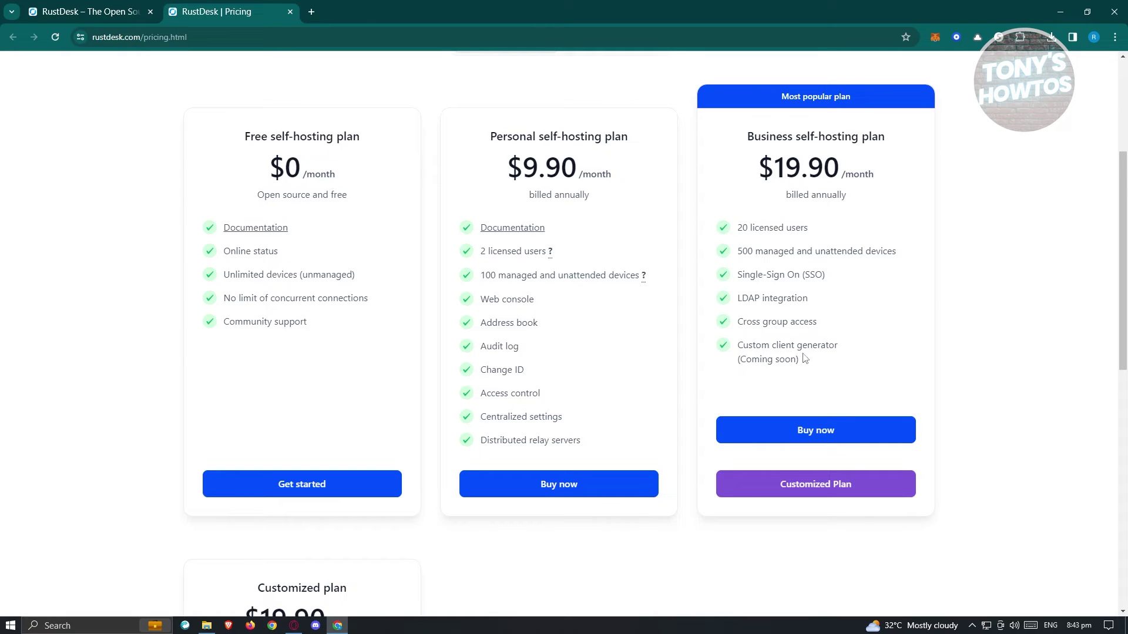
Check the Customized plan's licensed users value, then scroll back up to the Free plan
scroll(546, 337, down, 8)
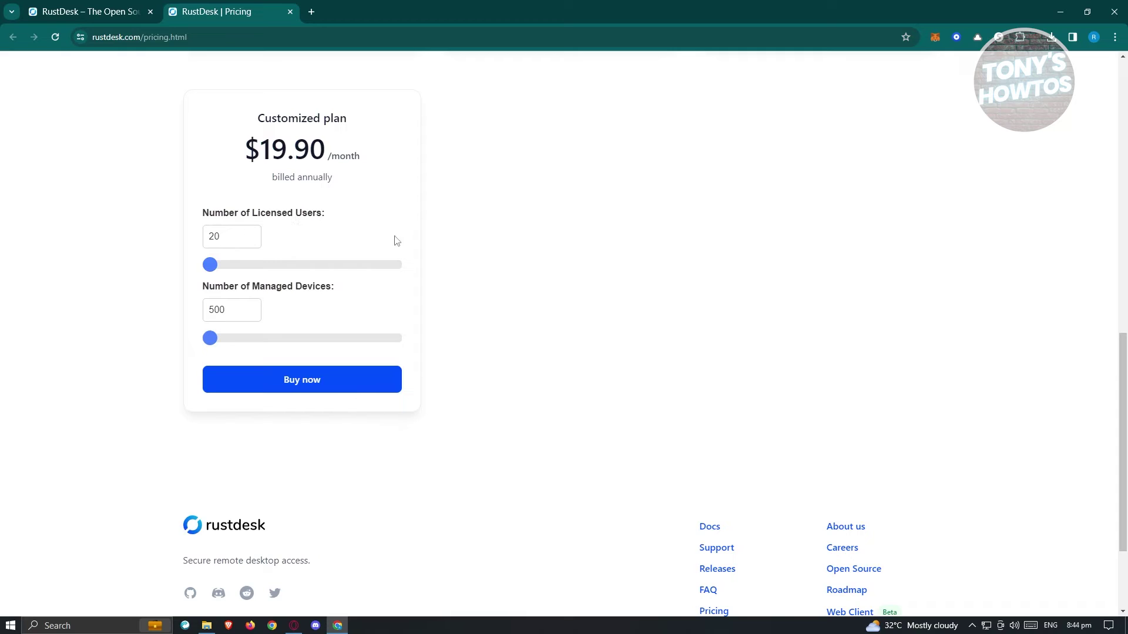
double_click(222, 238)
scroll(37, 381, down, 3)
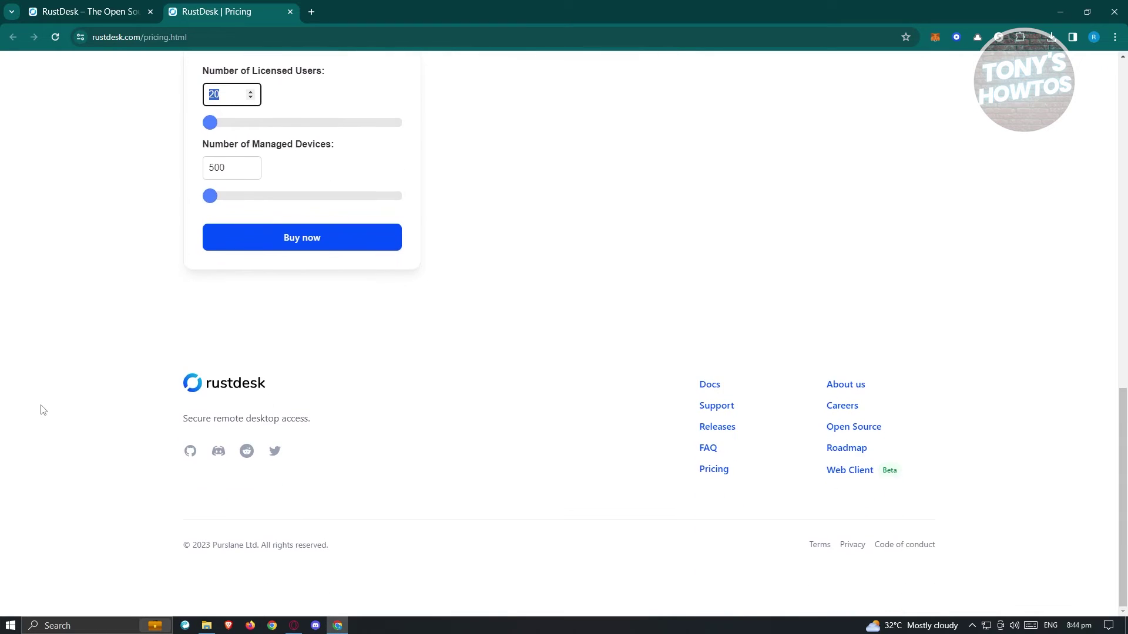
scroll(63, 478, up, 10)
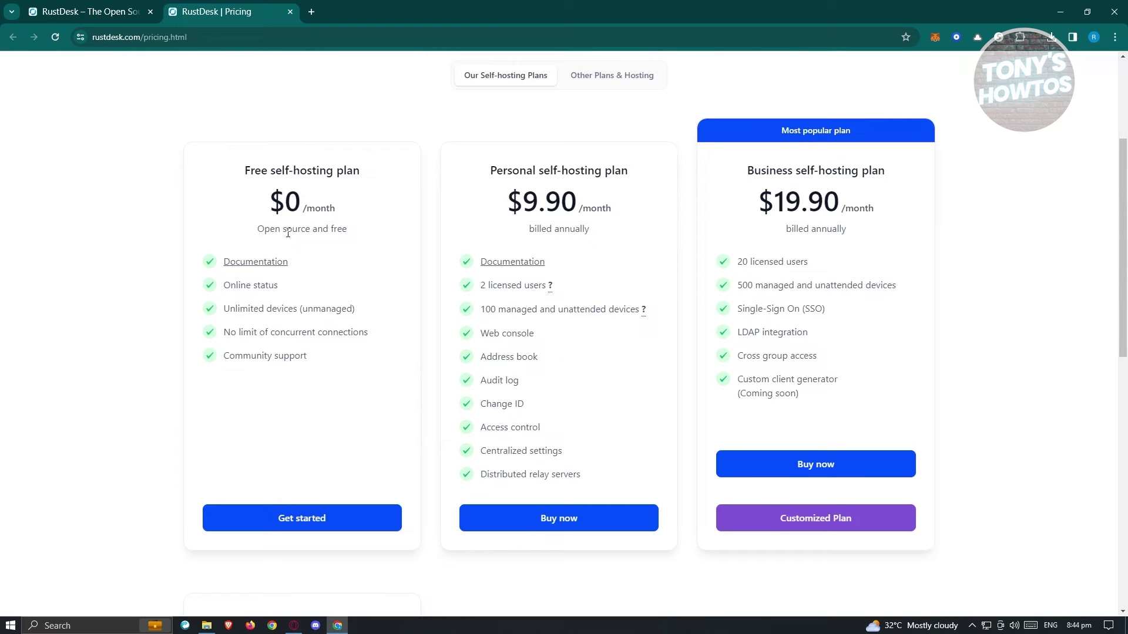
right_click(270, 528)
Open the self-hosting docs in a new tab at RustDesk Server OSS > Installation, then return home
click(327, 327)
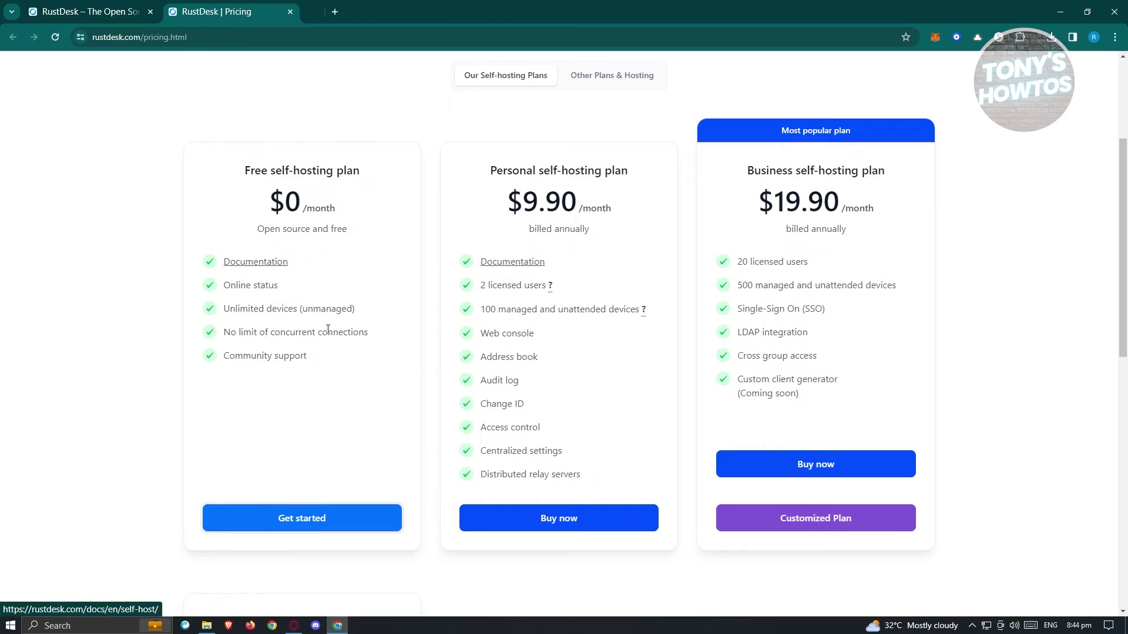
click(368, 7)
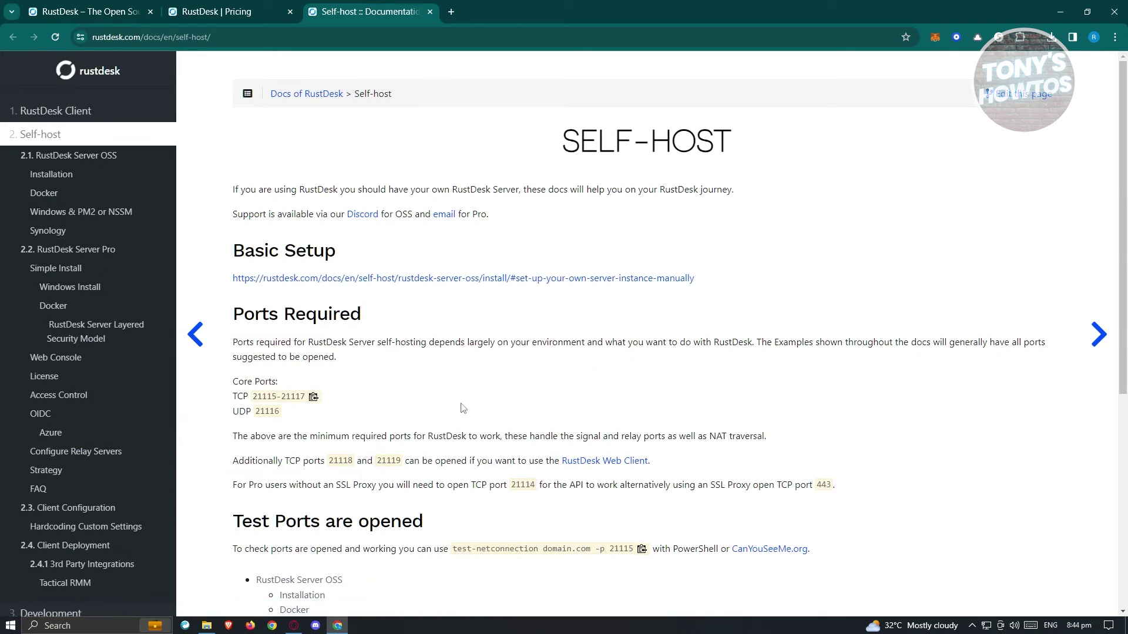
scroll(464, 408, down, 2)
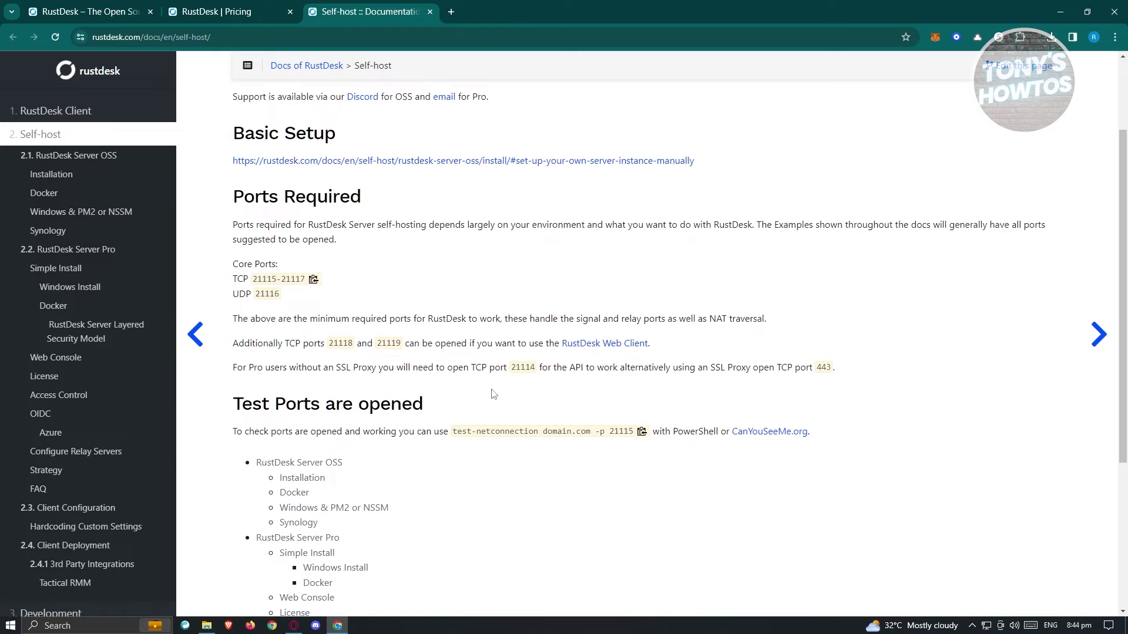
scroll(495, 395, down, 4)
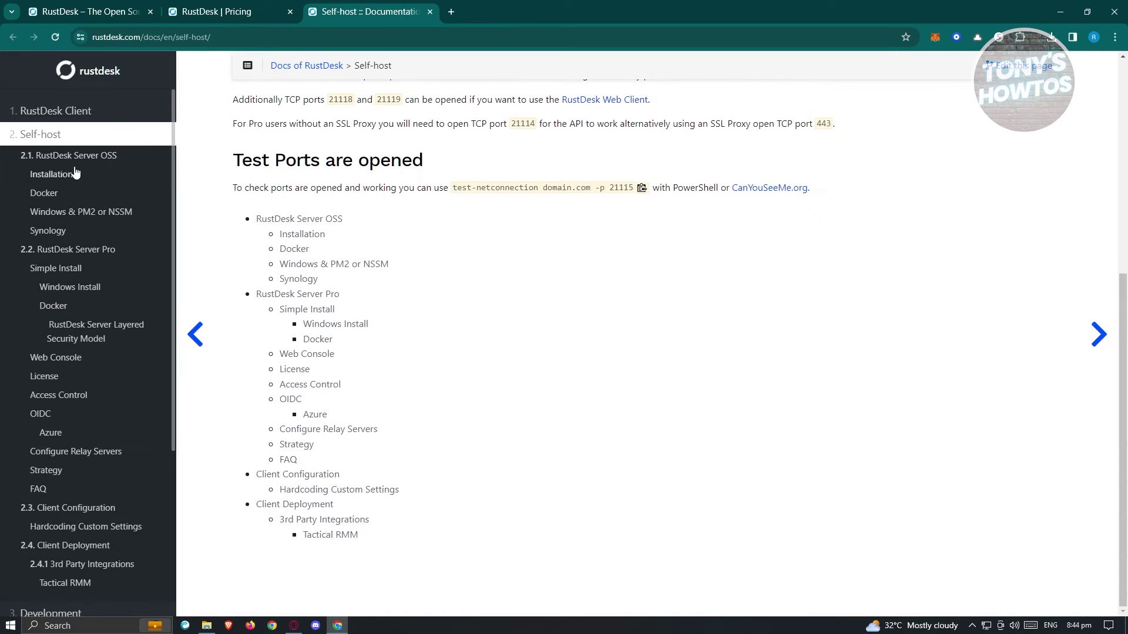
click(62, 155)
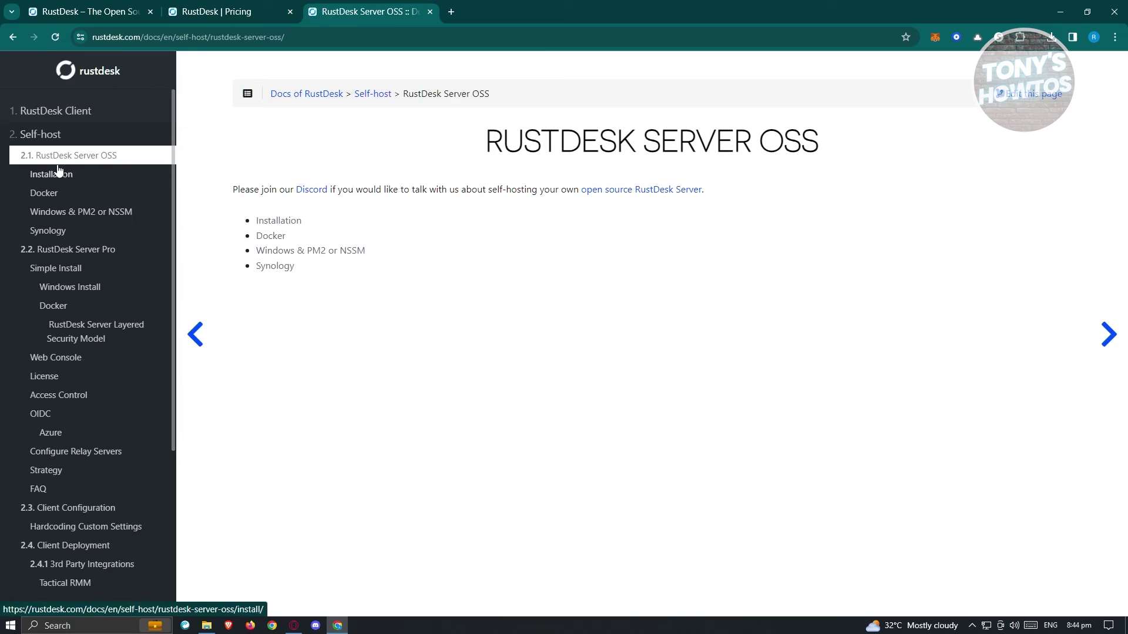
click(52, 180)
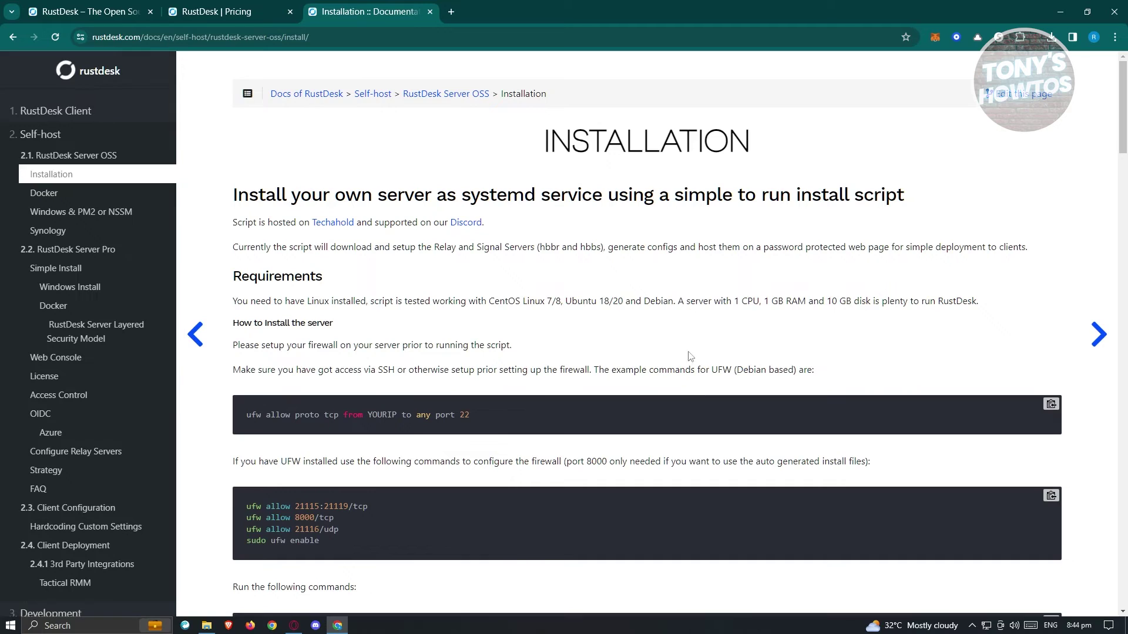
click(130, 10)
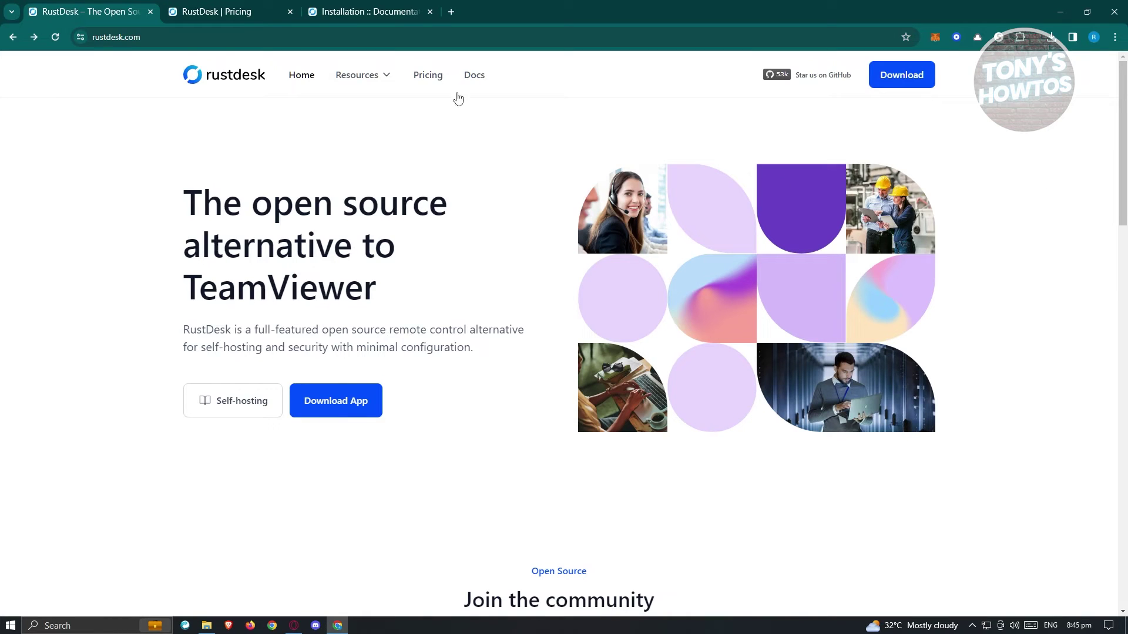
Download the 19.8 MB Windows x86-64 installer from the RustDesk 1.2.3 GitHub release
click(340, 410)
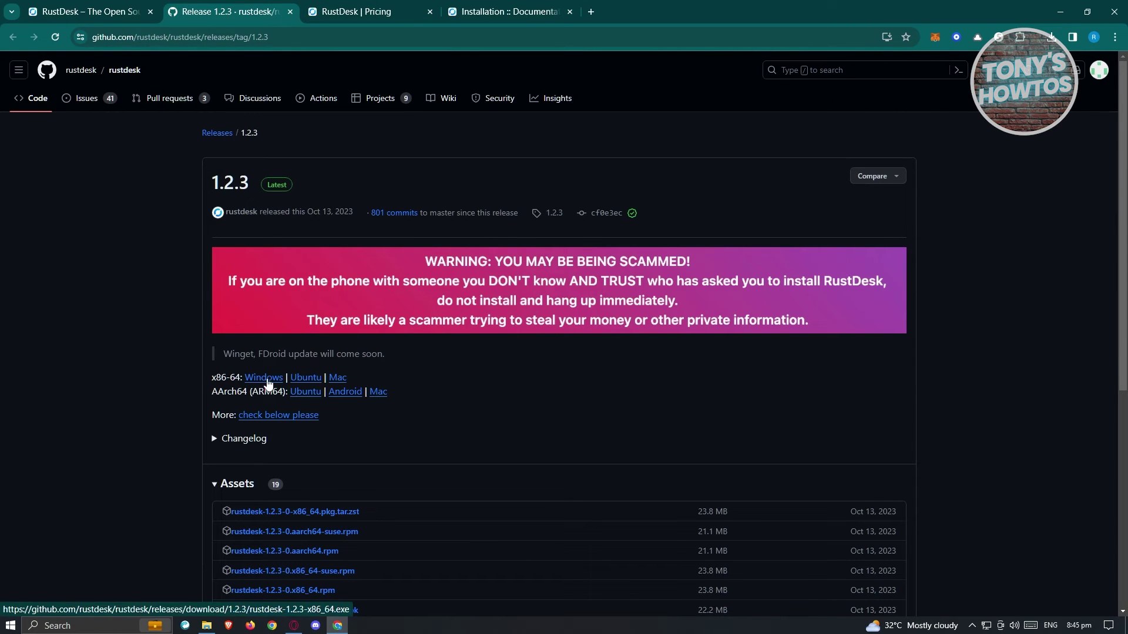
click(267, 383)
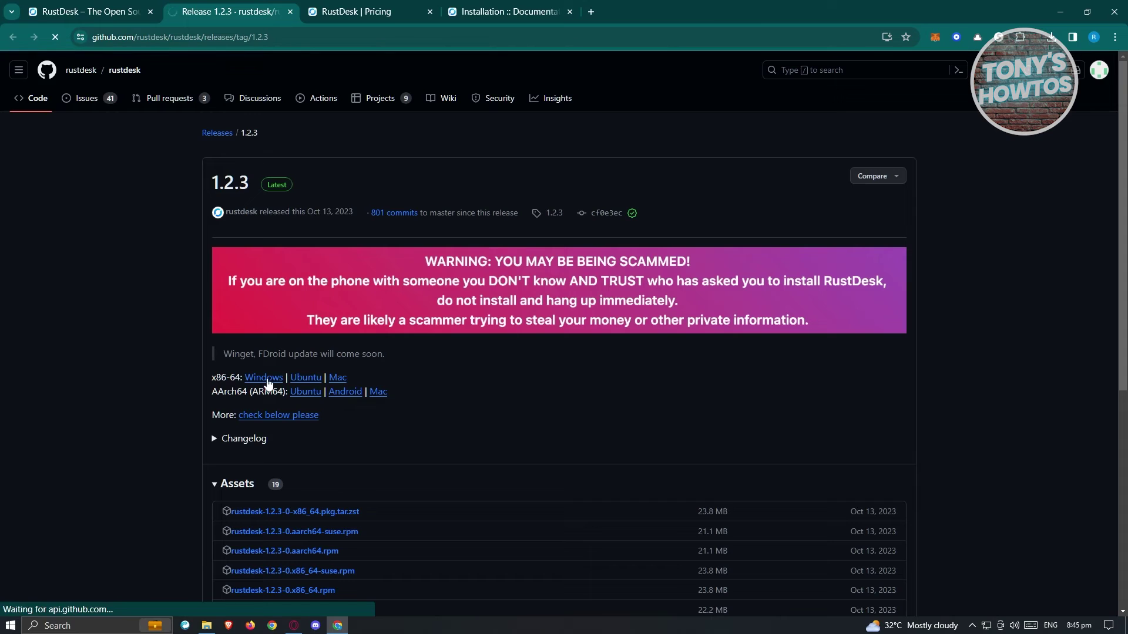
click(1051, 37)
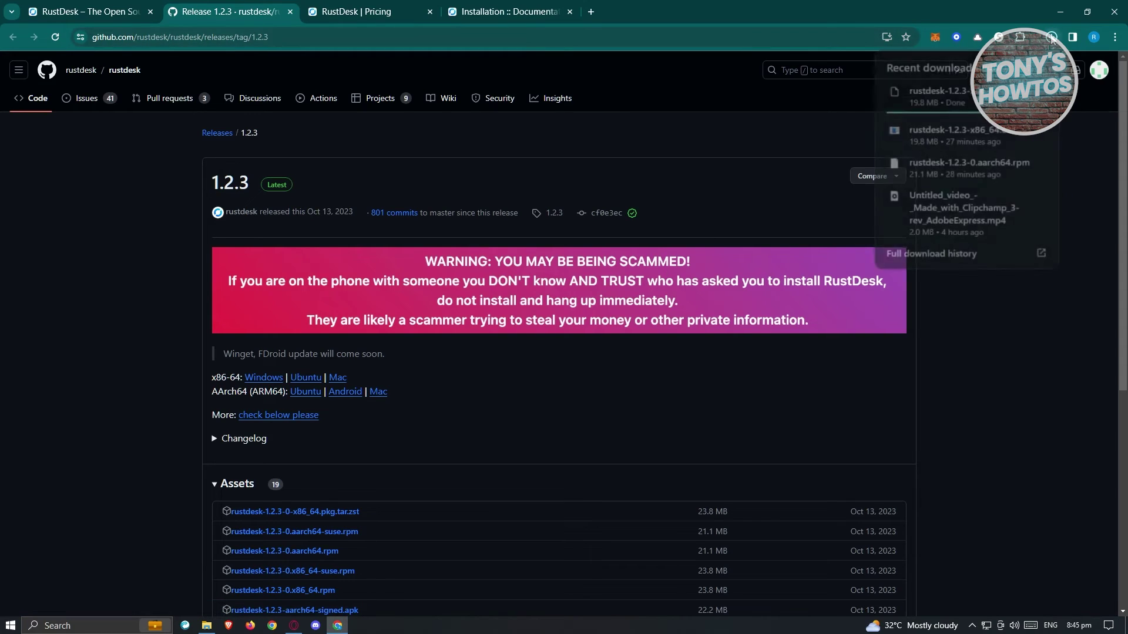
Run the downloaded RustDesk installer through the security warning and centre its window
click(944, 96)
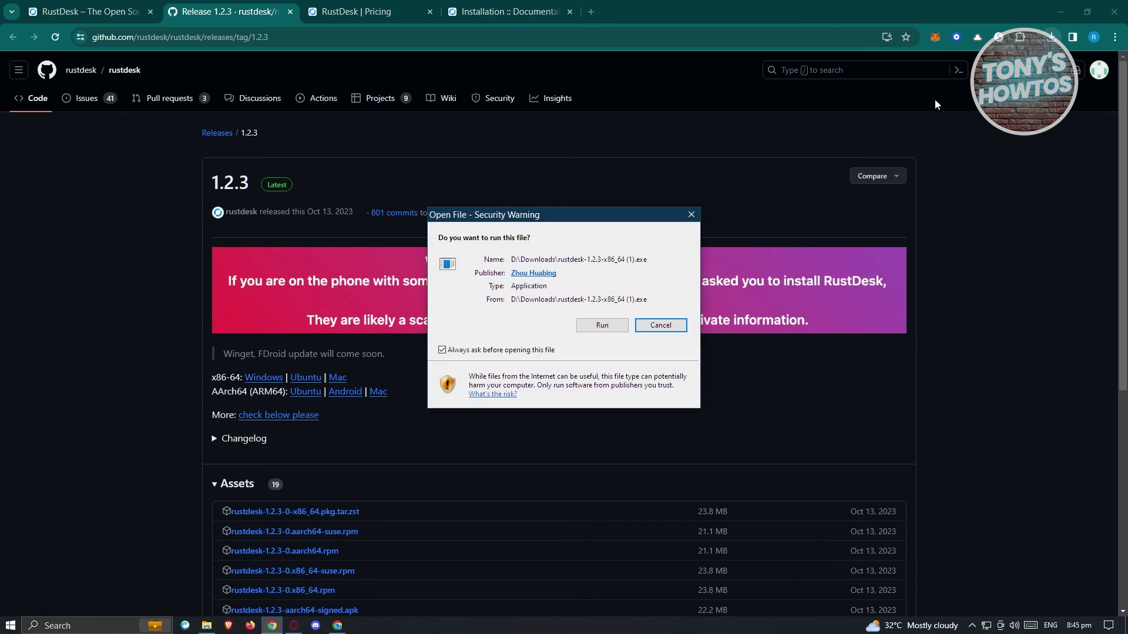
click(602, 327)
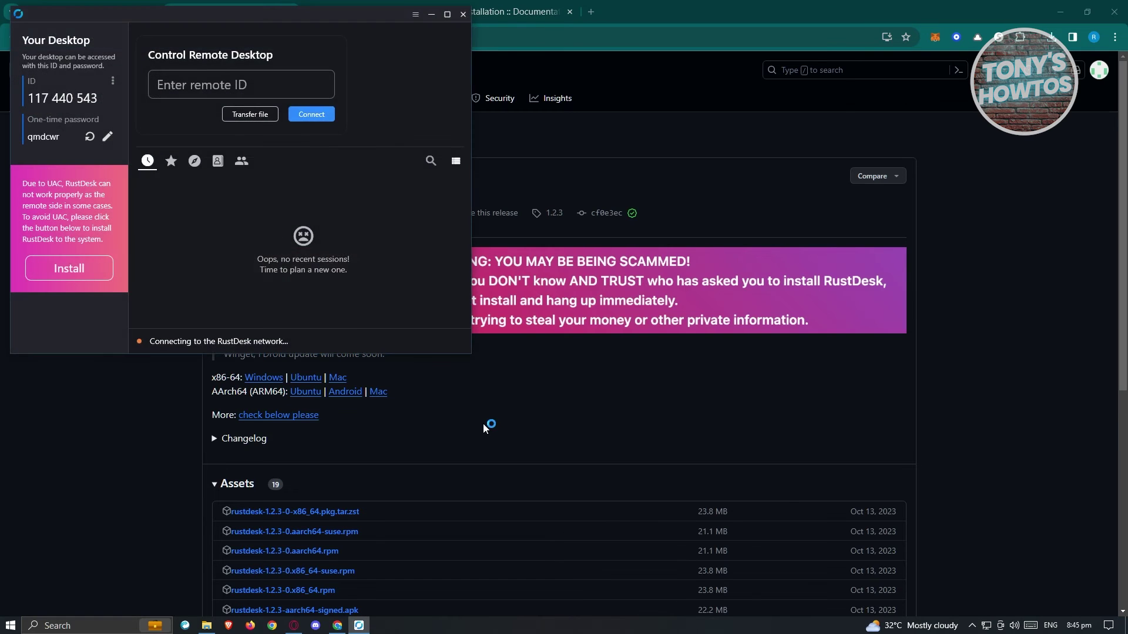
drag(334, 14, 664, 110)
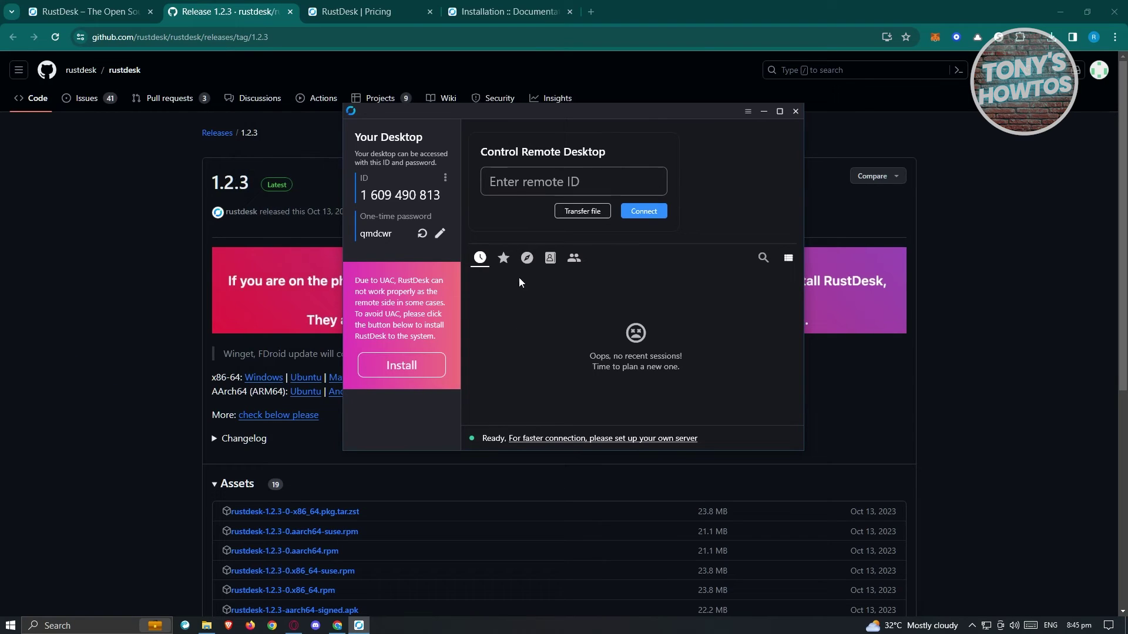
drag(581, 110, 589, 116)
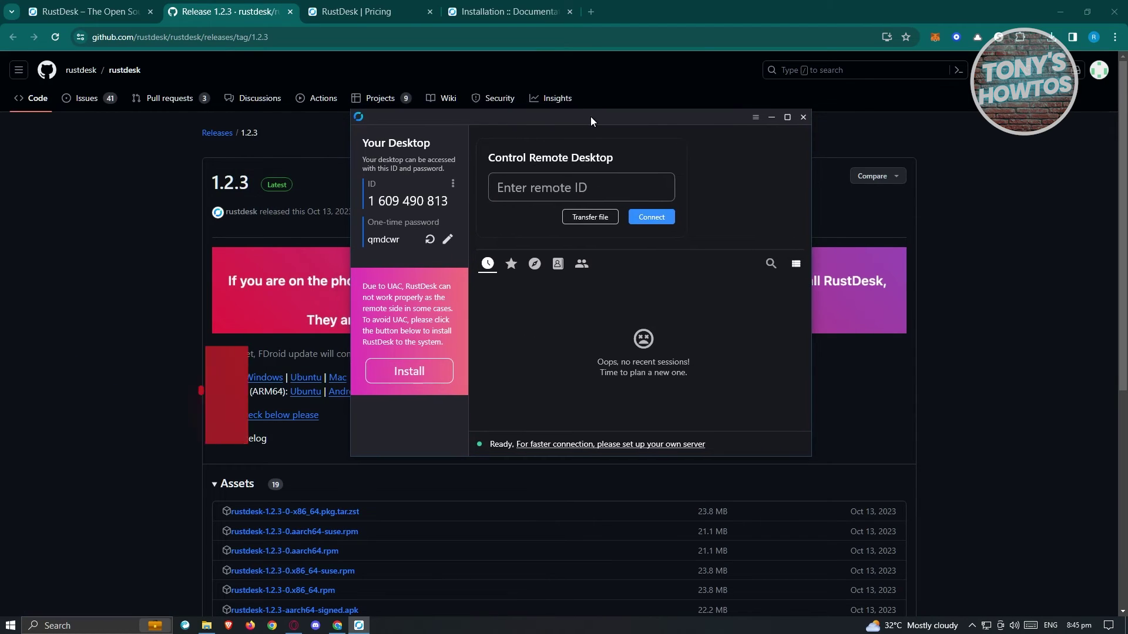
click(105, 7)
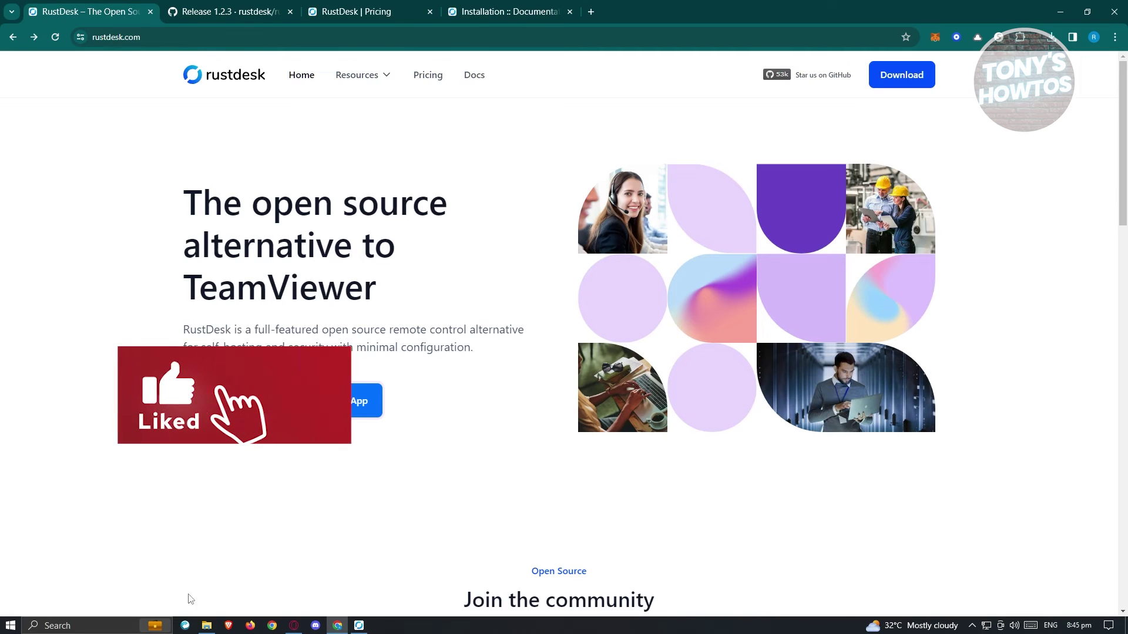
Bring RustDesk forward, select this computer's ID, move the window lower, and focus the remote ID box
click(359, 626)
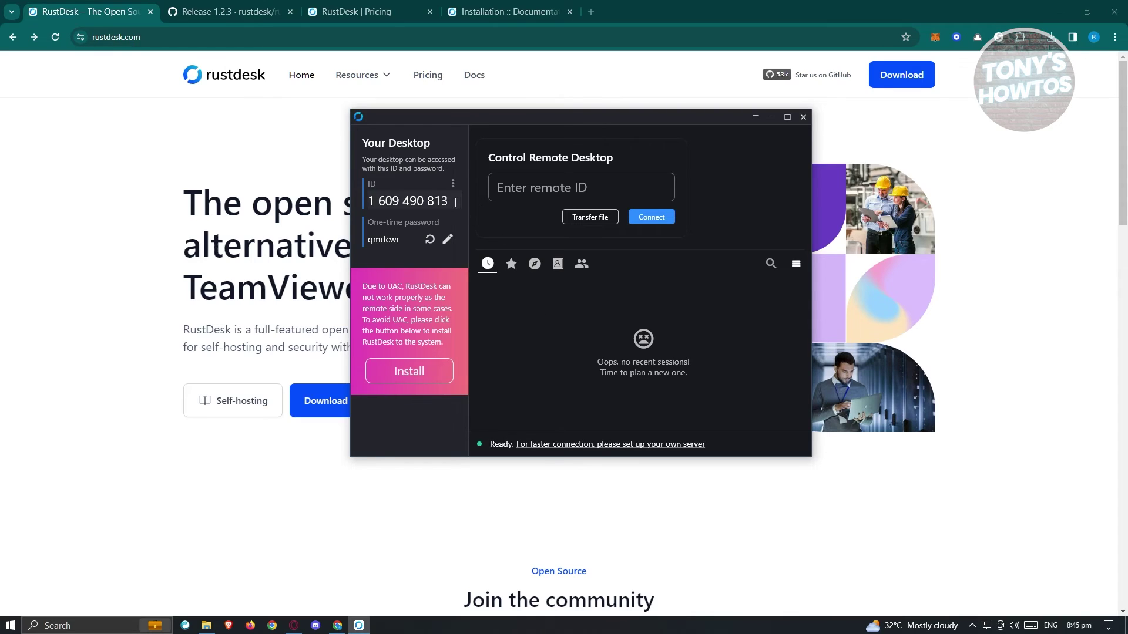
drag(455, 203, 369, 196)
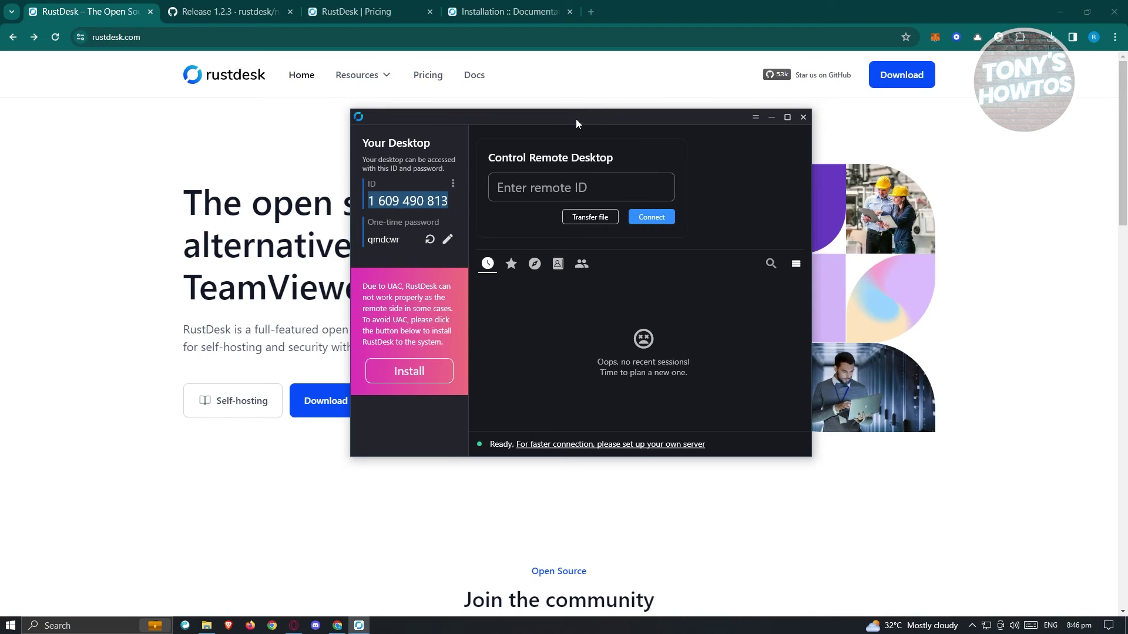
drag(576, 119, 567, 153)
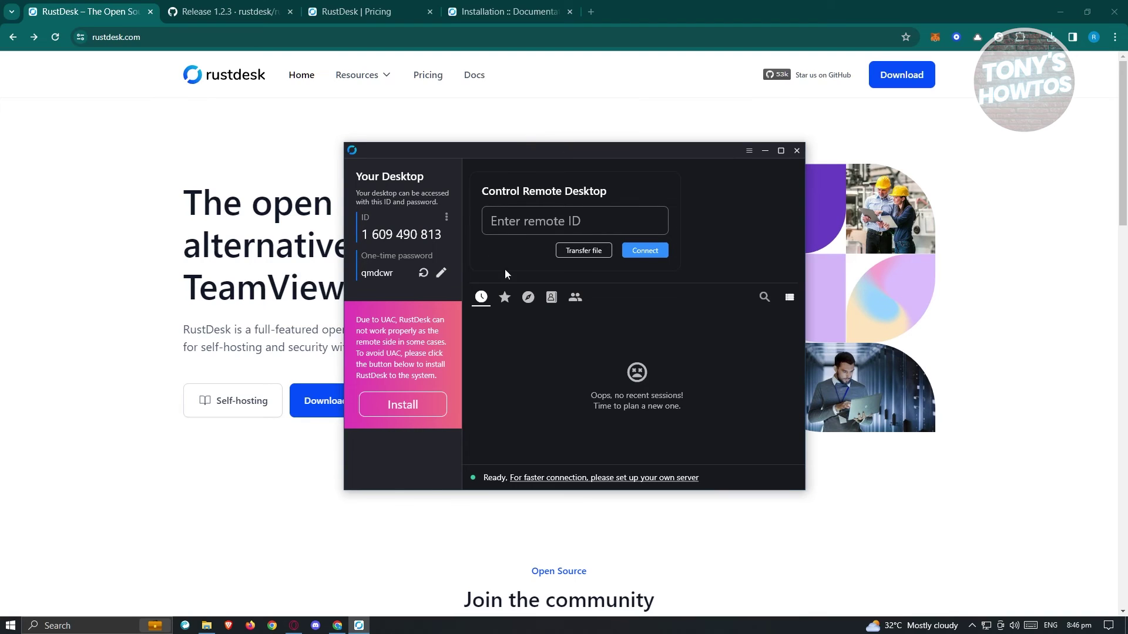
drag(362, 231, 385, 232)
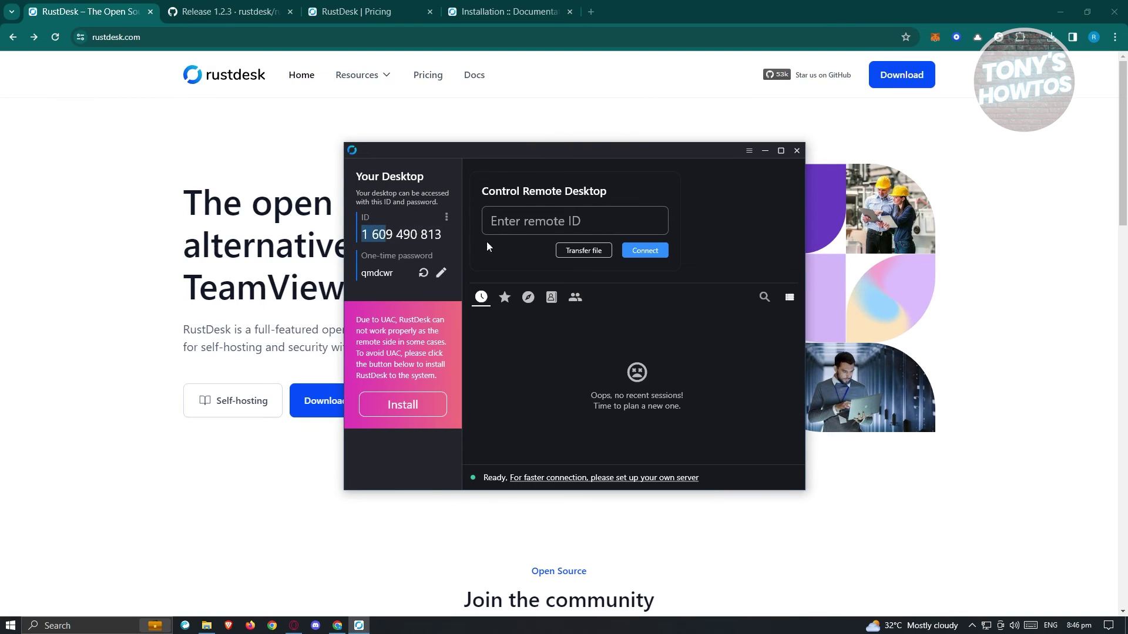
click(573, 220)
click(510, 424)
Minimise RustDesk, view the installation docs and 1.2.3 release tabs, then return to rustdesk.com
click(765, 150)
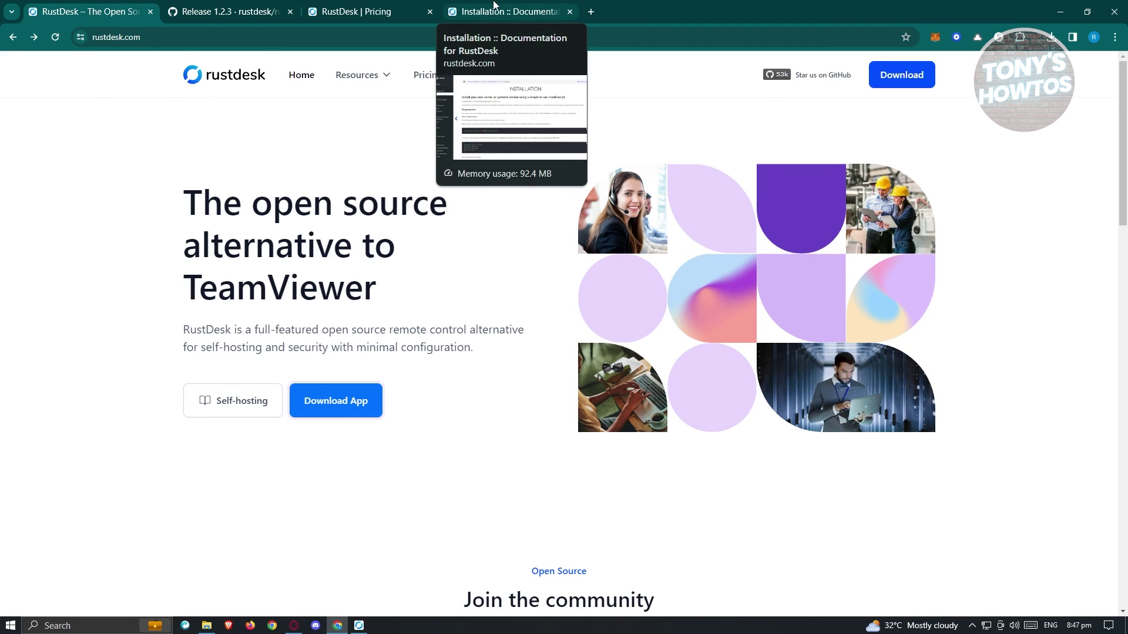
click(495, 6)
click(235, 11)
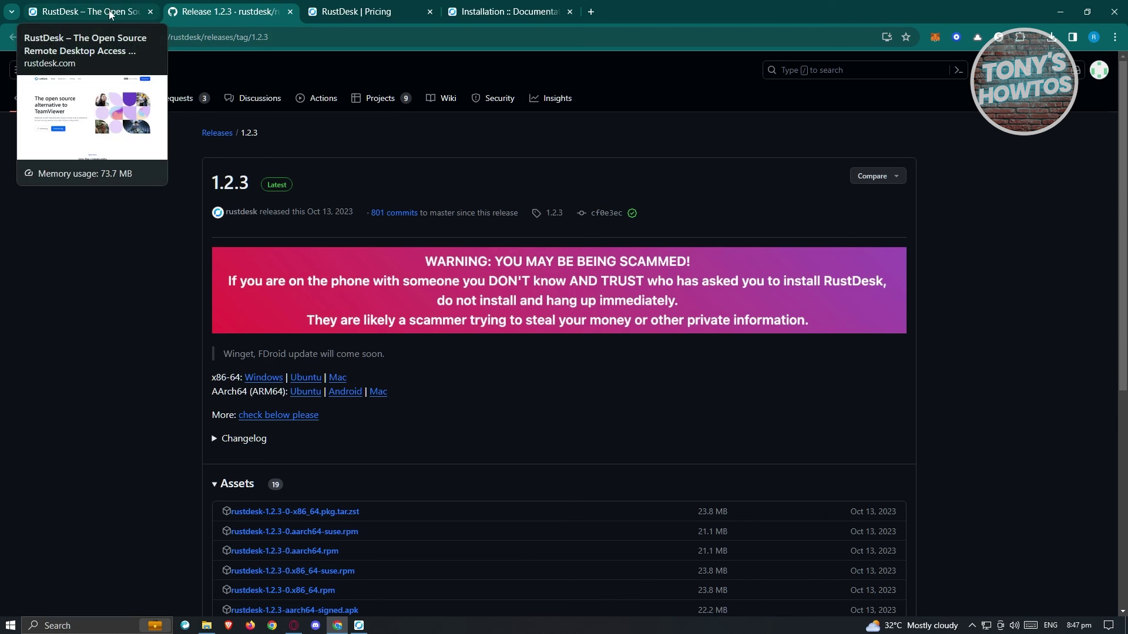
click(110, 15)
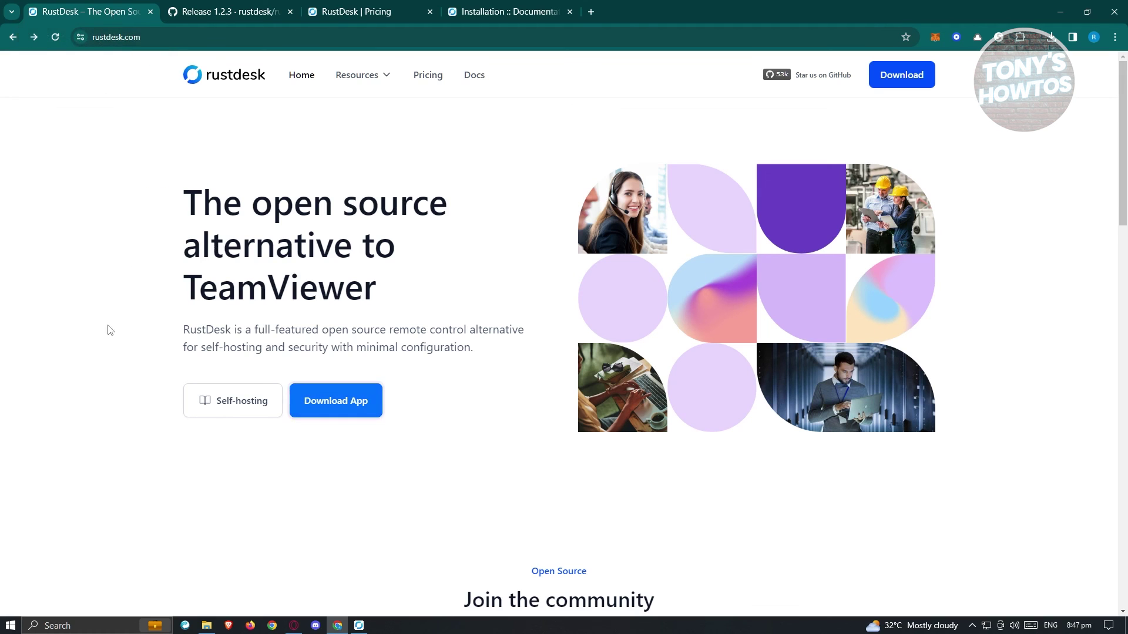